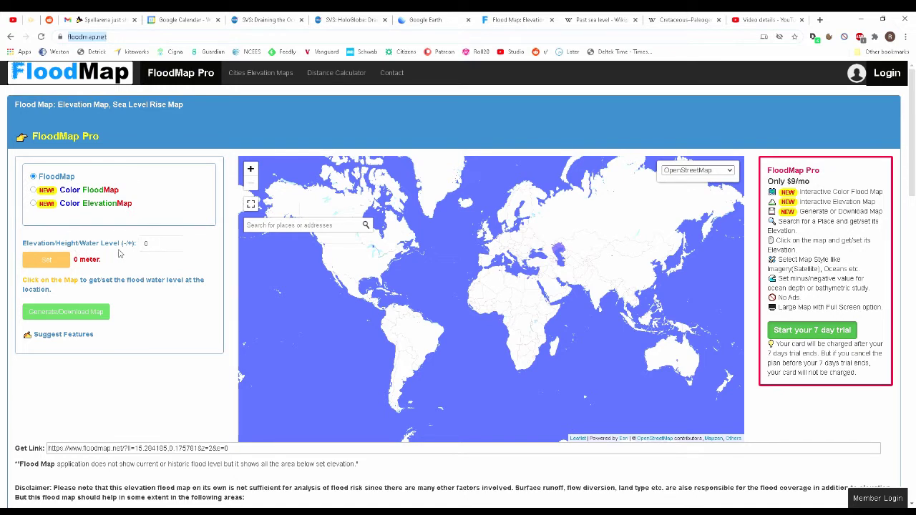
- Set the flood map's water level to -50 meters and examine the exposed coastal land around Australia and worldwide
{"action": "double_click", "coordinate": [164, 245]}
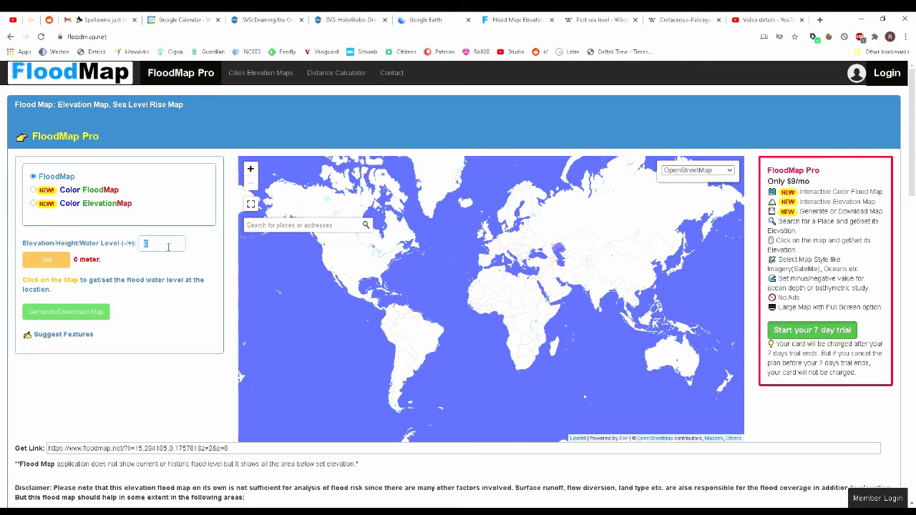
{"action": "type", "text": "-50"}
{"action": "left_click", "coordinate": [47, 260]}
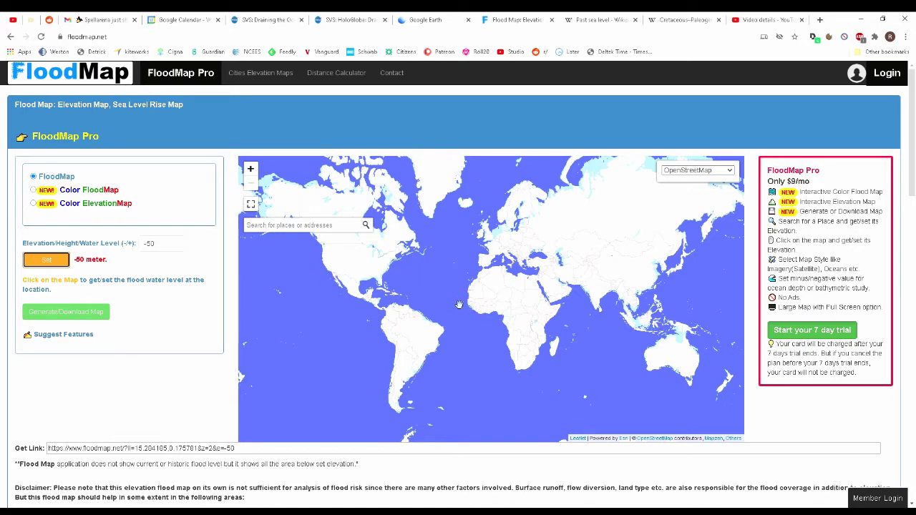
{"action": "left_click_drag", "start_coordinate": [336, 303], "coordinate": [370, 314]}
{"action": "scroll", "coordinate": [714, 397], "scroll_direction": "up", "scroll_amount": 3}
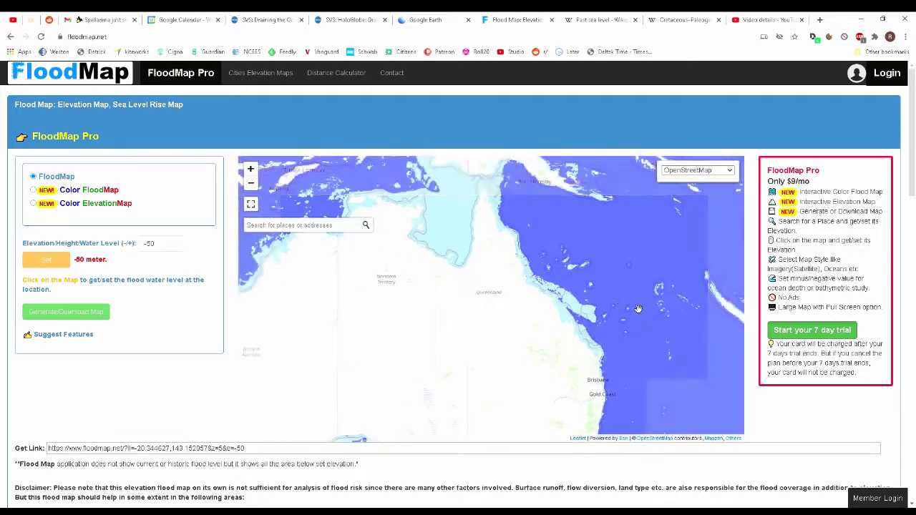
{"action": "scroll", "coordinate": [638, 309], "scroll_direction": "down", "scroll_amount": 3}
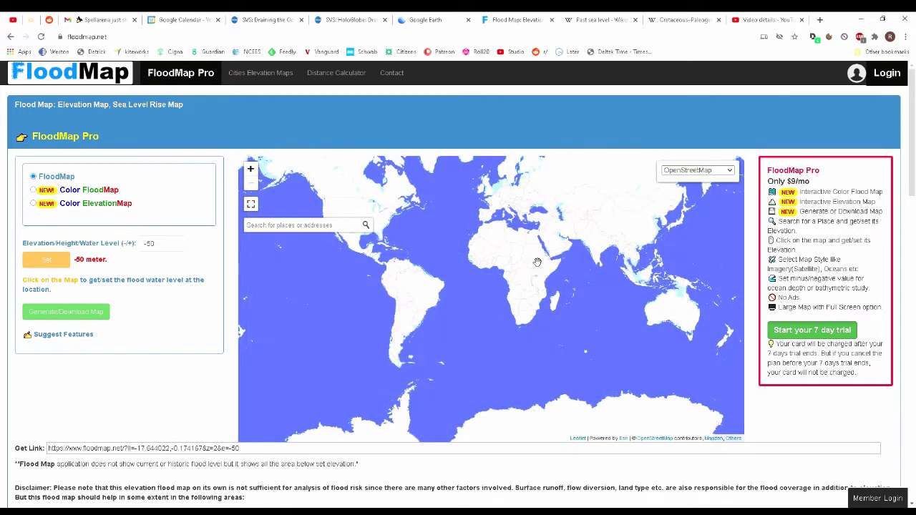
{"action": "left_click_drag", "start_coordinate": [553, 220], "coordinate": [557, 345]}
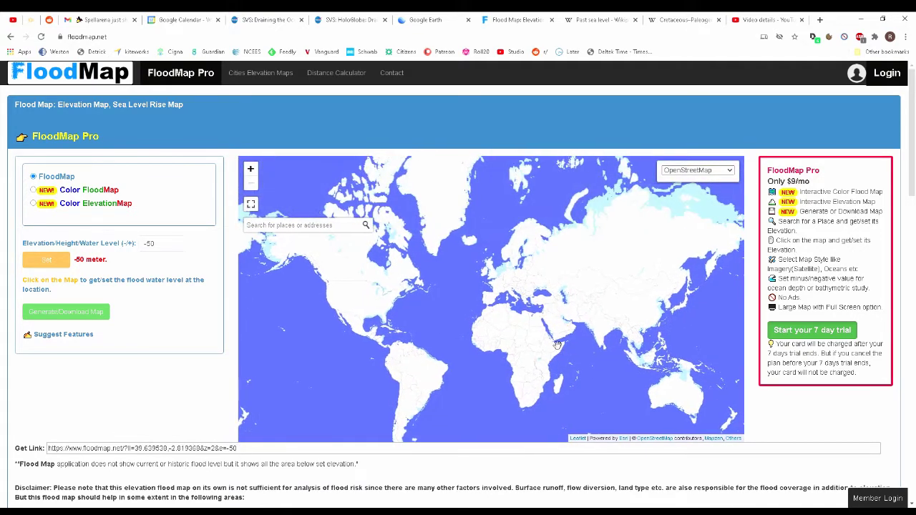
- Set the flood map's water level to 400 meters
{"action": "double_click", "coordinate": [160, 247]}
{"action": "left_click", "coordinate": [160, 246]}
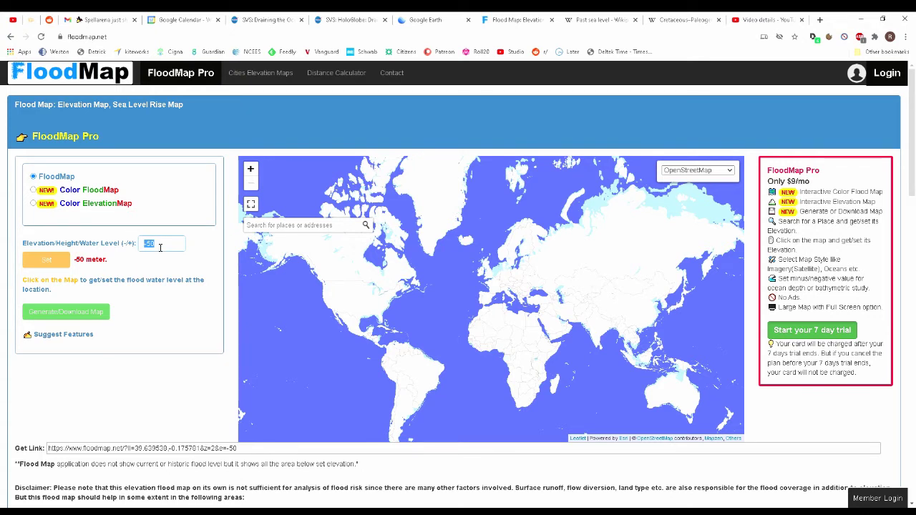
{"action": "type", "text": "400"}
{"action": "left_click", "coordinate": [59, 261]}
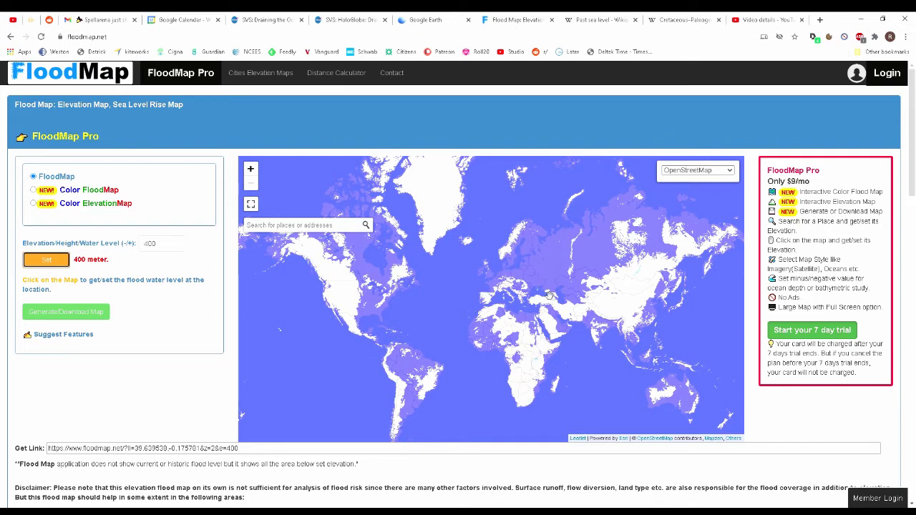
- Examine which parts of Europe, Africa and South America are flooded at the 400-meter water level
{"action": "scroll", "coordinate": [542, 308], "scroll_direction": "up", "scroll_amount": 1}
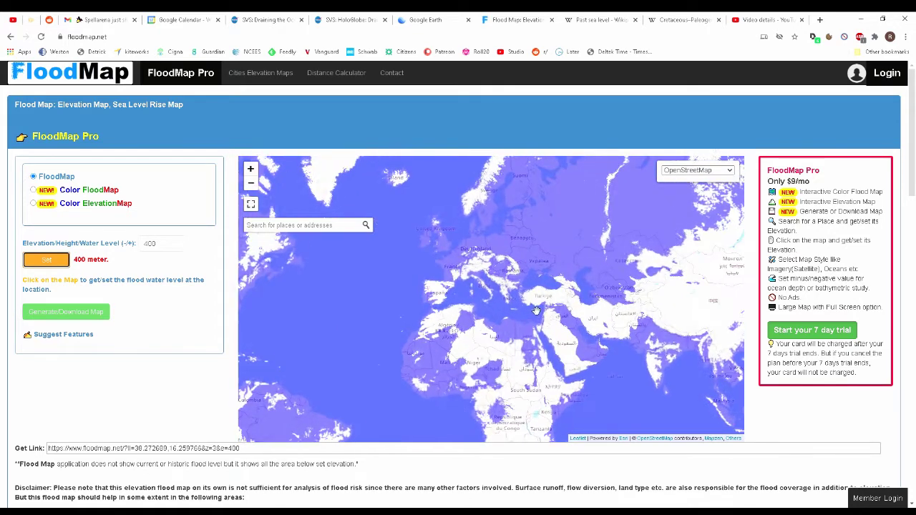
{"action": "left_click_drag", "start_coordinate": [499, 309], "coordinate": [551, 226]}
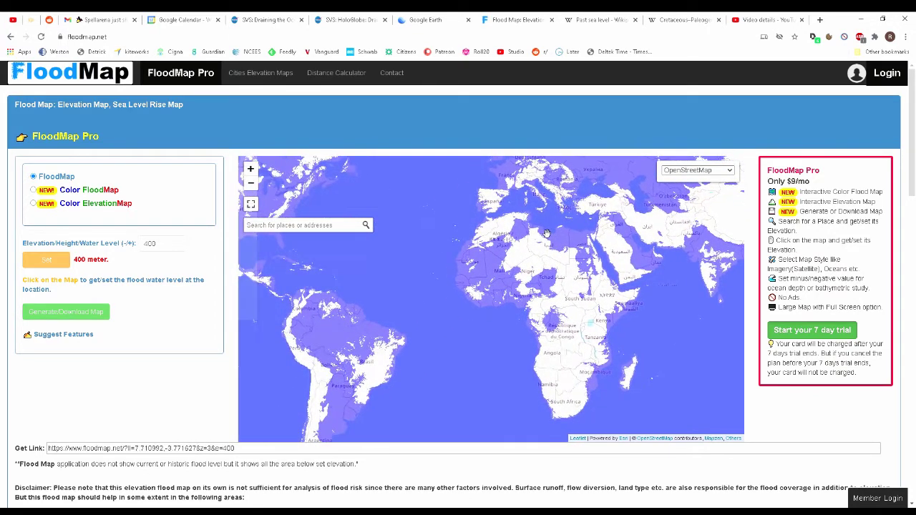
{"action": "scroll", "coordinate": [403, 341], "scroll_direction": "up", "scroll_amount": 1}
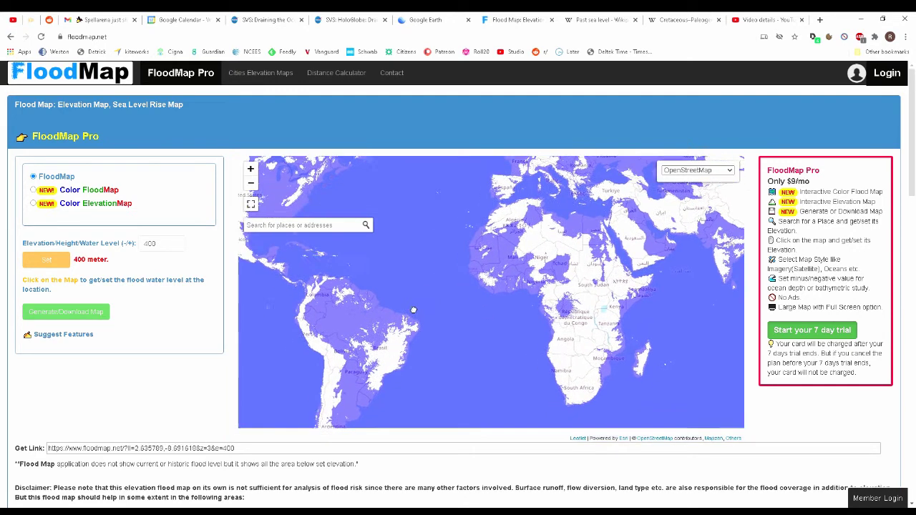
{"action": "left_click_drag", "start_coordinate": [403, 340], "coordinate": [476, 326]}
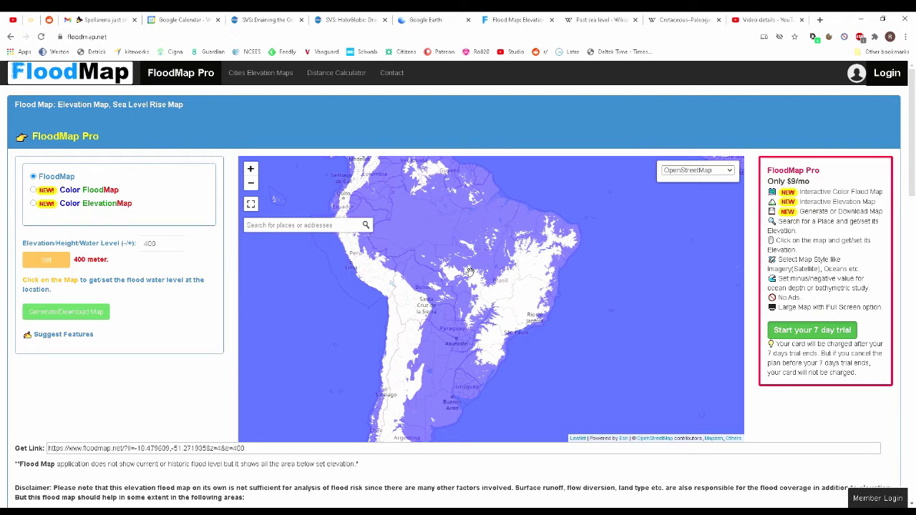
{"action": "scroll", "coordinate": [470, 272], "scroll_direction": "up", "scroll_amount": 1}
{"action": "left_click_drag", "start_coordinate": [470, 272], "coordinate": [580, 396]}
- Examine the flooding across North America at the 400-meter level, including the United States, Canada and Alaska
{"action": "scroll", "coordinate": [580, 395], "scroll_direction": "down", "scroll_amount": 1}
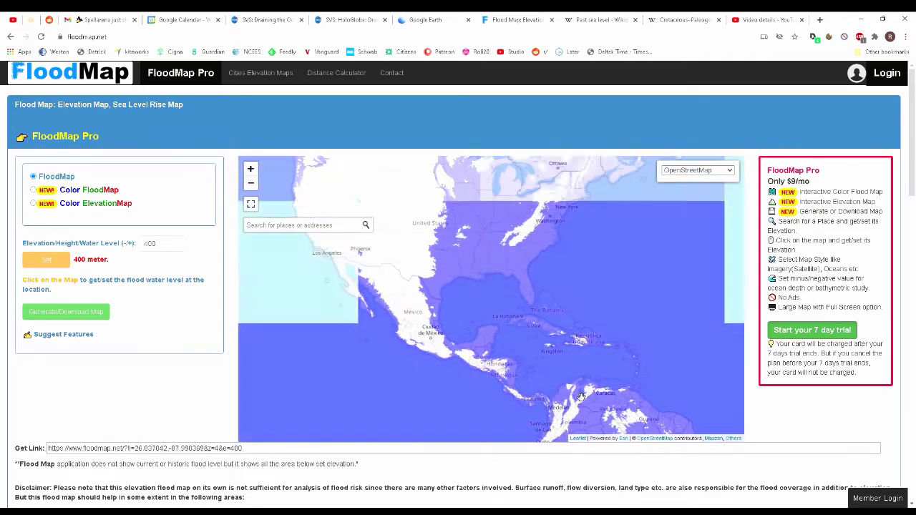
{"action": "left_click_drag", "start_coordinate": [462, 309], "coordinate": [527, 429]}
{"action": "scroll", "coordinate": [526, 429], "scroll_direction": "down", "scroll_amount": 1}
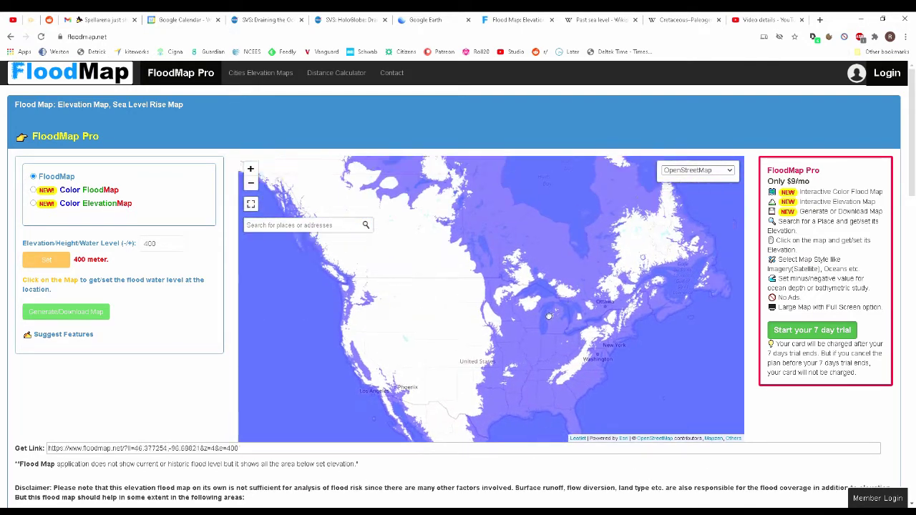
{"action": "left_click_drag", "start_coordinate": [535, 321], "coordinate": [460, 274]}
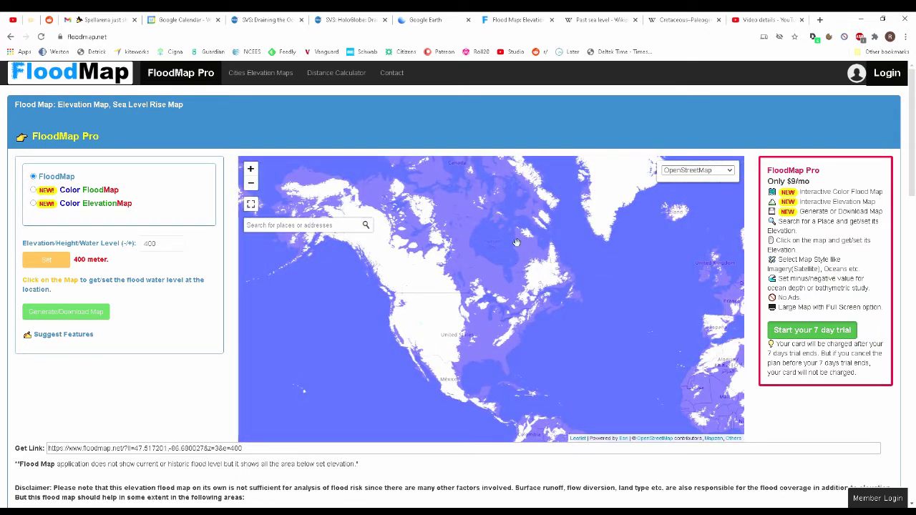
{"action": "left_click_drag", "start_coordinate": [517, 241], "coordinate": [518, 325]}
{"action": "left_click_drag", "start_coordinate": [533, 368], "coordinate": [534, 264]}
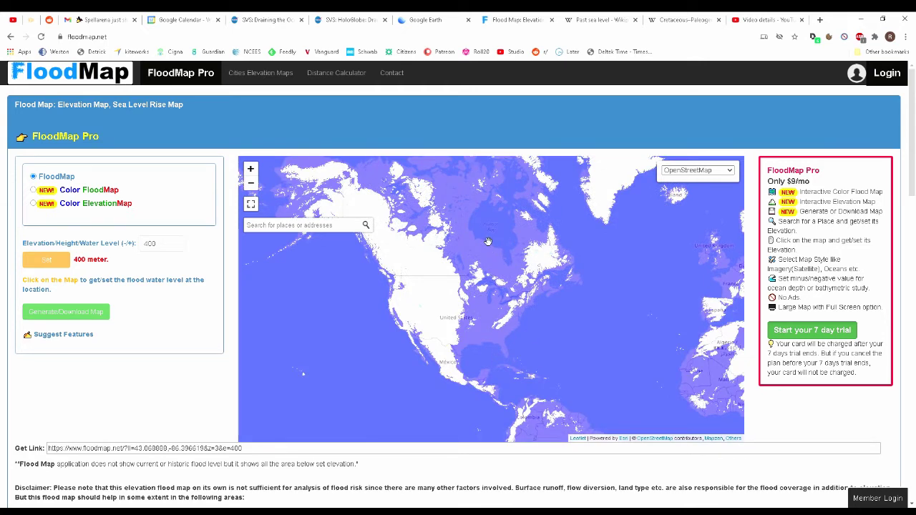
{"action": "left_click_drag", "start_coordinate": [487, 241], "coordinate": [448, 271]}
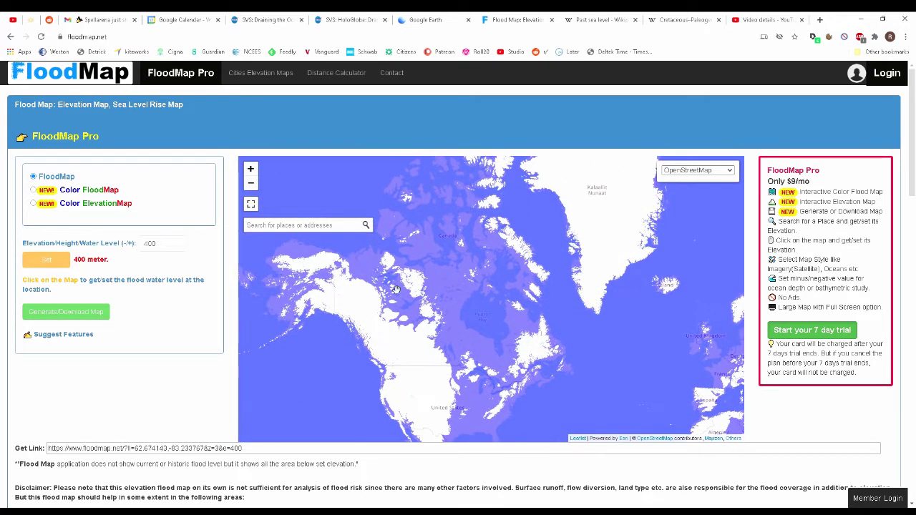
{"action": "scroll", "coordinate": [279, 311], "scroll_direction": "up", "scroll_amount": 1}
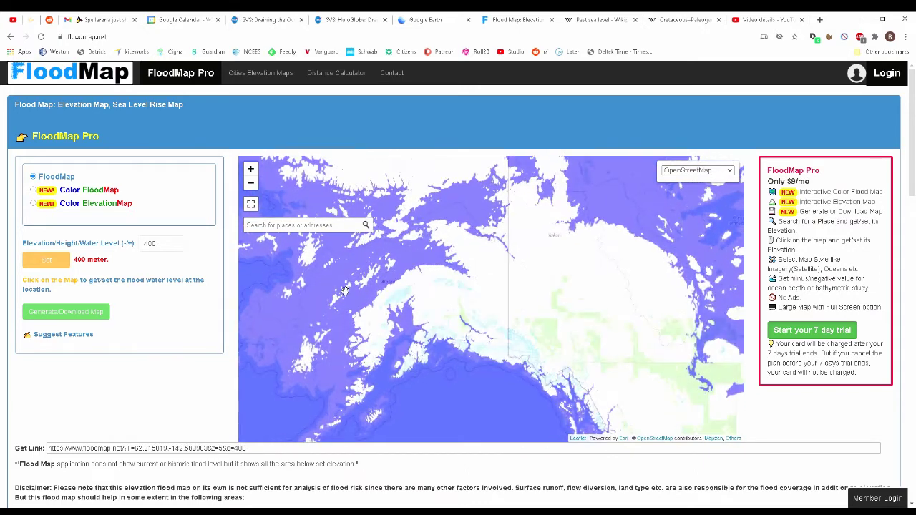
{"action": "scroll", "coordinate": [280, 290], "scroll_direction": "up", "scroll_amount": 1}
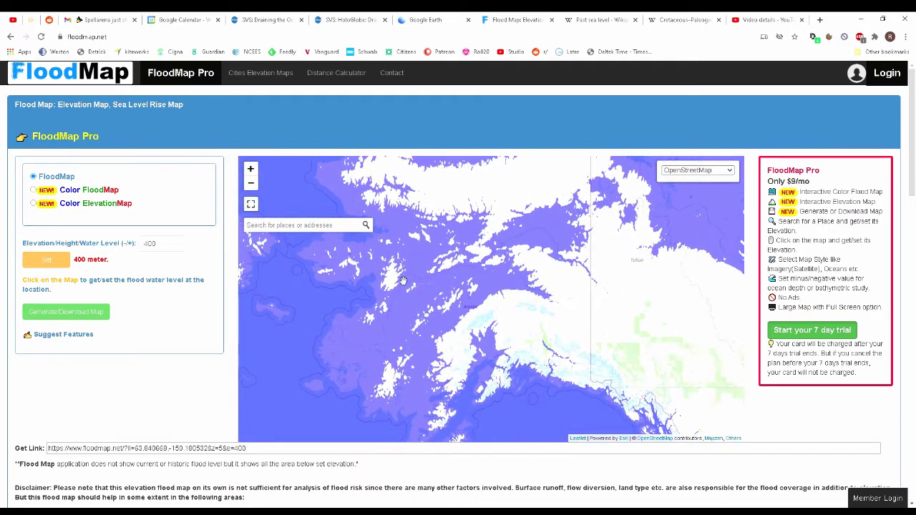
{"action": "scroll", "coordinate": [384, 294], "scroll_direction": "down", "scroll_amount": 2}
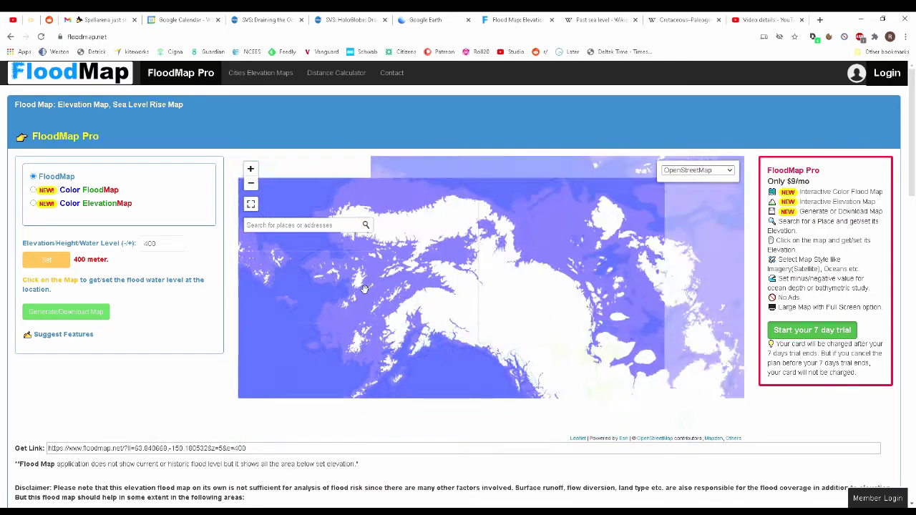
{"action": "left_click_drag", "start_coordinate": [544, 287], "coordinate": [364, 286]}
{"action": "scroll", "coordinate": [565, 317], "scroll_direction": "down", "scroll_amount": 1}
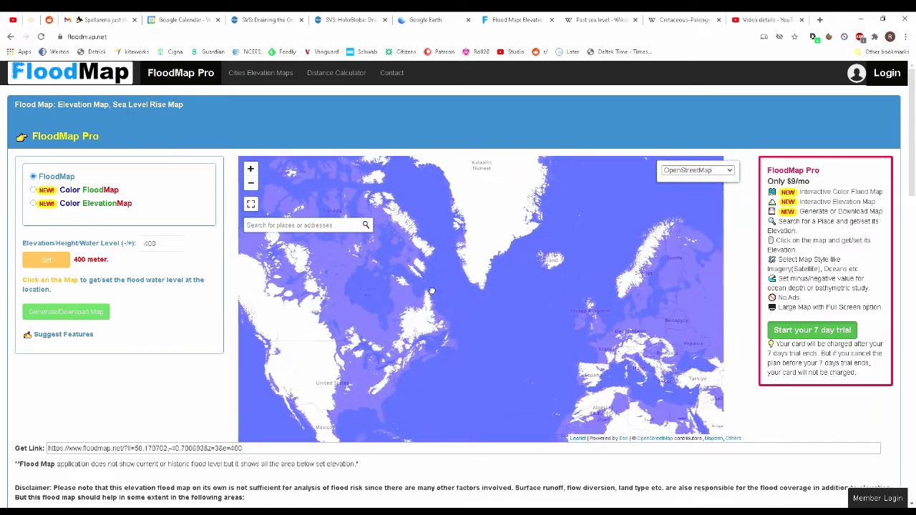
- Examine the 400-meter flooding across Southeast Asia, from Indonesia and Borneo up to Thailand and Vietnam
{"action": "left_click_drag", "start_coordinate": [708, 358], "coordinate": [528, 269]}
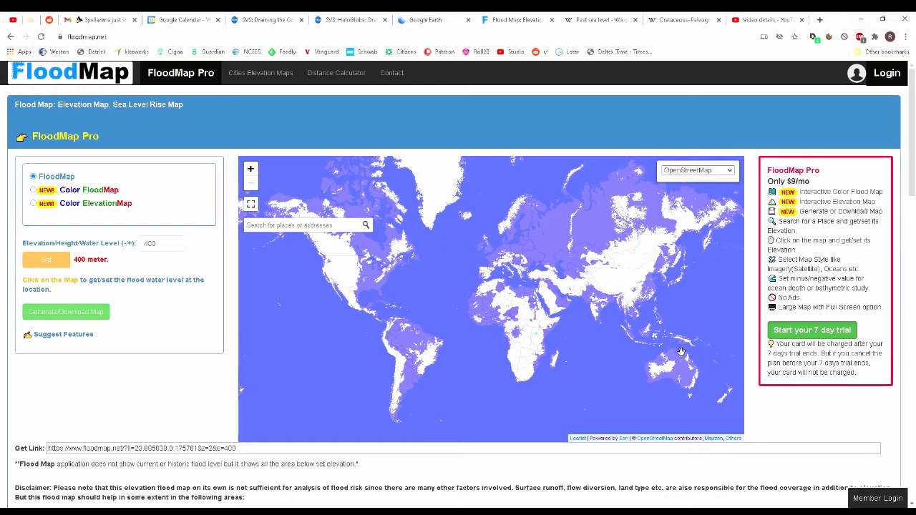
{"action": "scroll", "coordinate": [681, 352], "scroll_direction": "up", "scroll_amount": 2}
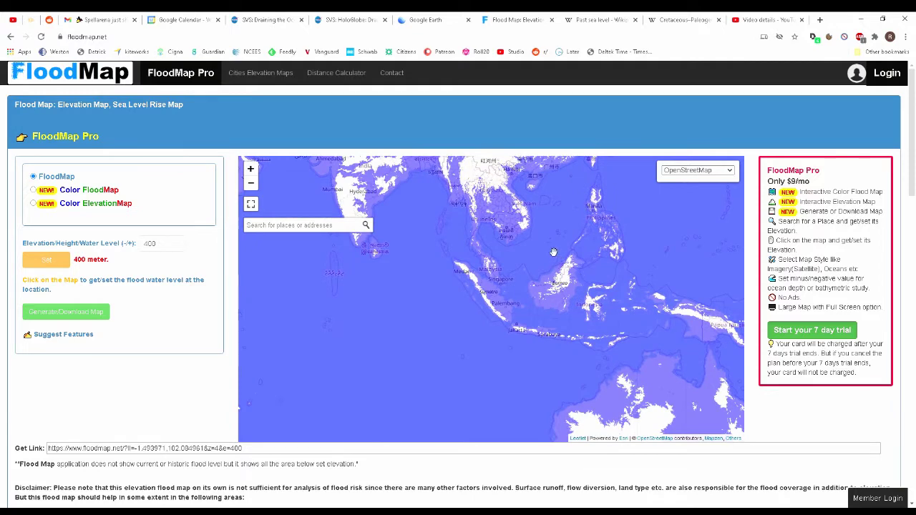
{"action": "left_click_drag", "start_coordinate": [553, 252], "coordinate": [500, 260]}
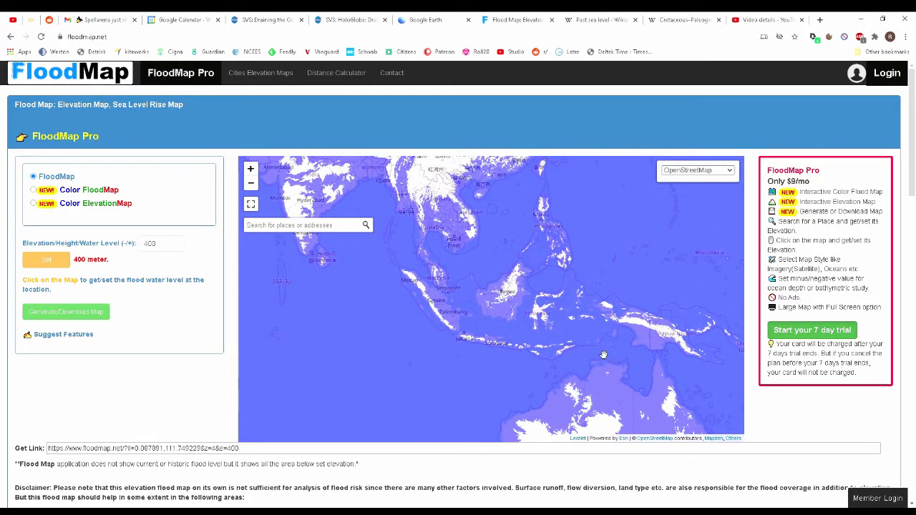
{"action": "left_click_drag", "start_coordinate": [603, 354], "coordinate": [626, 395]}
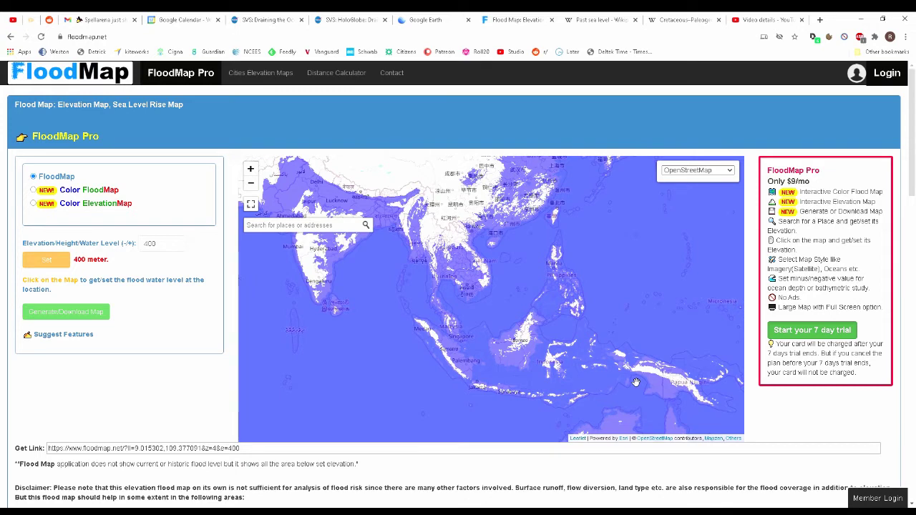
{"action": "scroll", "coordinate": [523, 413], "scroll_direction": "up", "scroll_amount": 1}
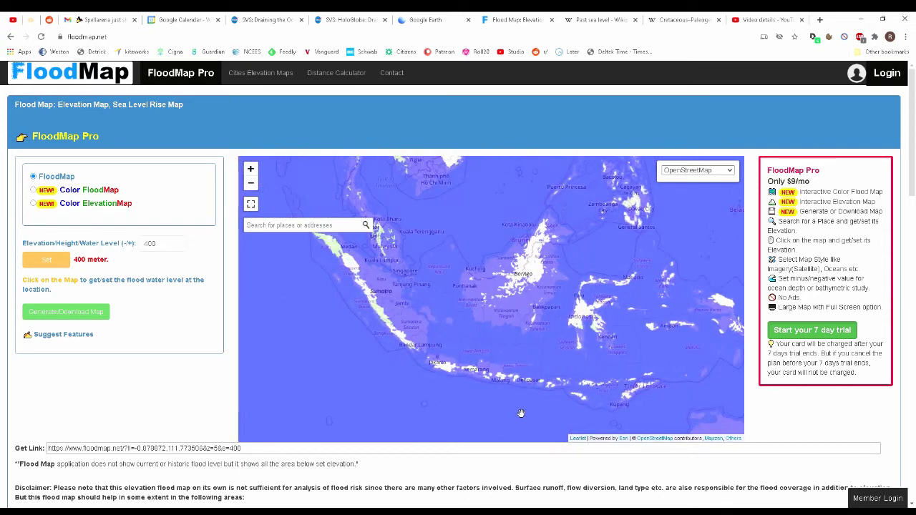
{"action": "left_click_drag", "start_coordinate": [500, 318], "coordinate": [562, 492]}
{"action": "scroll", "coordinate": [422, 312], "scroll_direction": "up", "scroll_amount": 1}
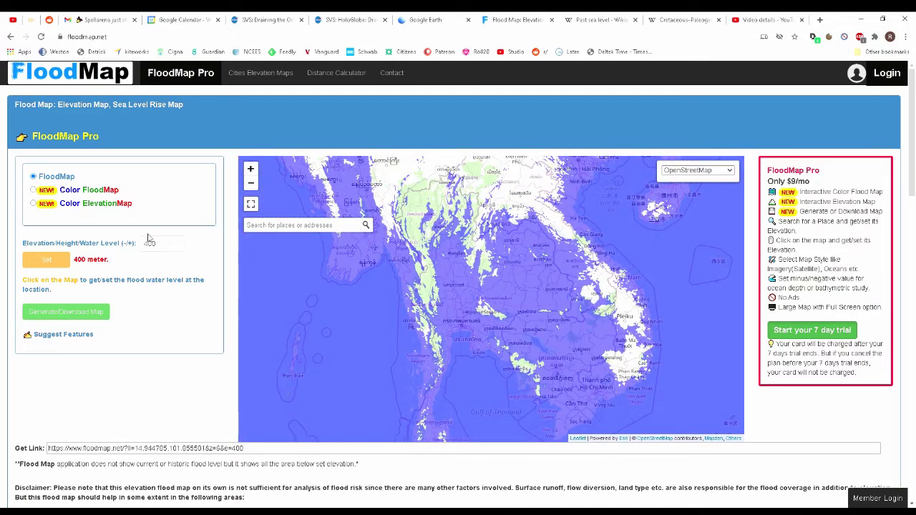
- Set the flood map's water level to 50 meters
{"action": "double_click", "coordinate": [165, 249]}
{"action": "type", "text": "50"}
{"action": "left_click", "coordinate": [46, 259]}
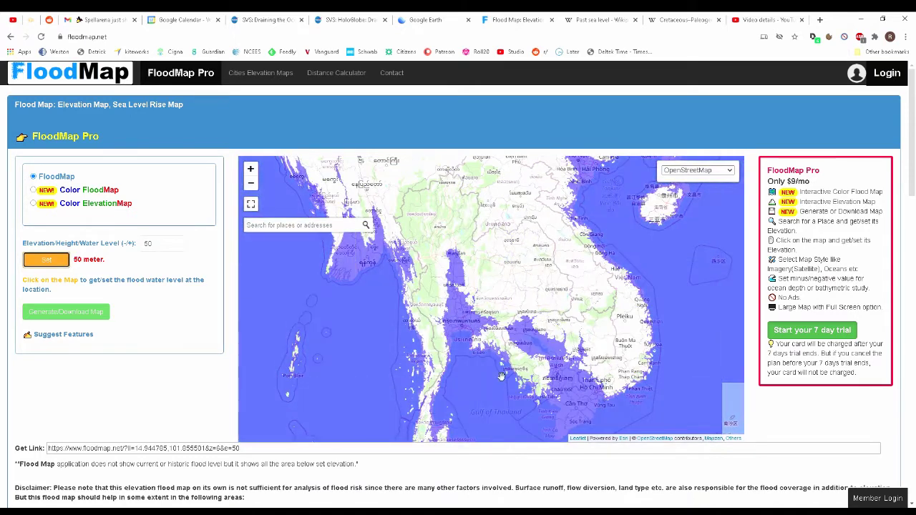
- Examine the flooded lowlands of Thailand, Cambodia and southern Vietnam at the 50-meter water level
{"action": "left_click_drag", "start_coordinate": [502, 375], "coordinate": [398, 313]}
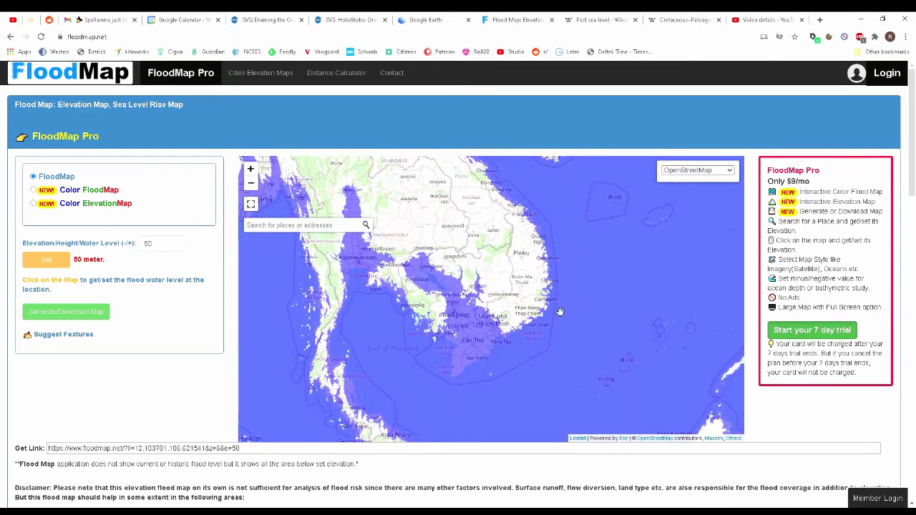
{"action": "left_click_drag", "start_coordinate": [501, 266], "coordinate": [614, 312]}
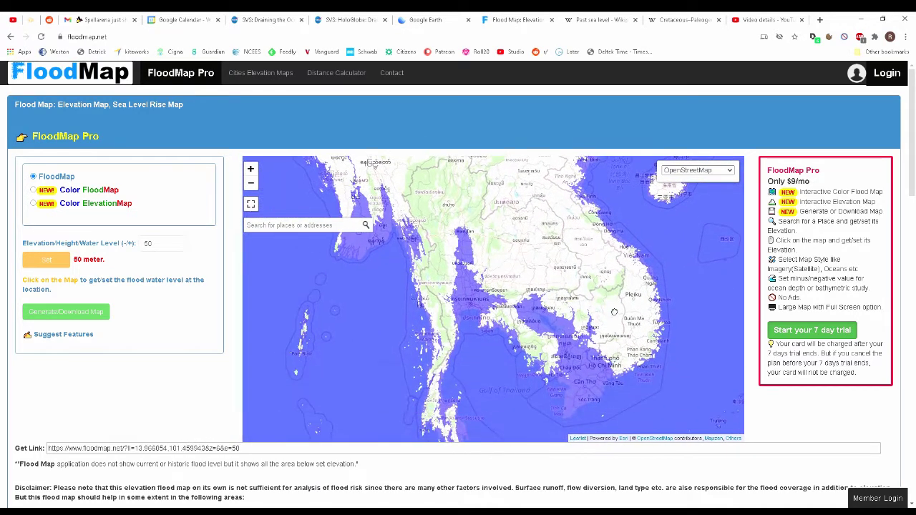
{"action": "left_click_drag", "start_coordinate": [619, 365], "coordinate": [559, 301]}
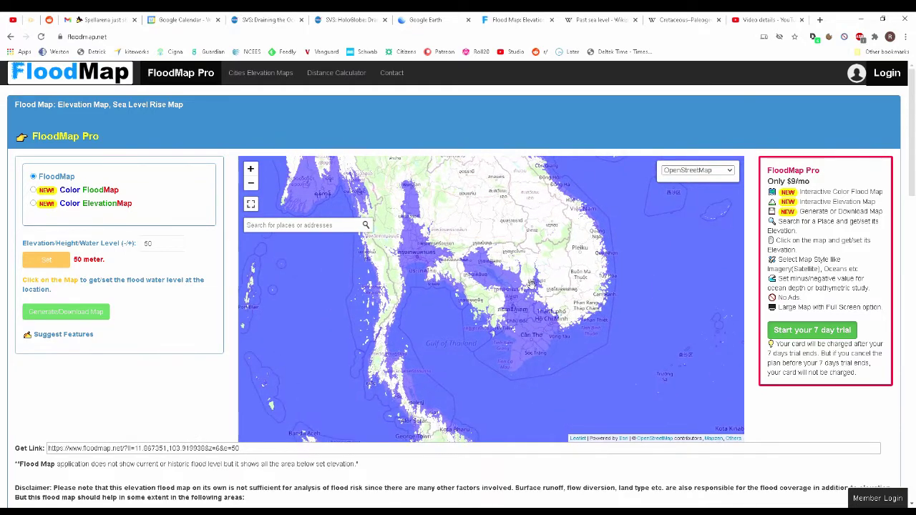
{"action": "scroll", "coordinate": [554, 328], "scroll_direction": "up", "scroll_amount": 1}
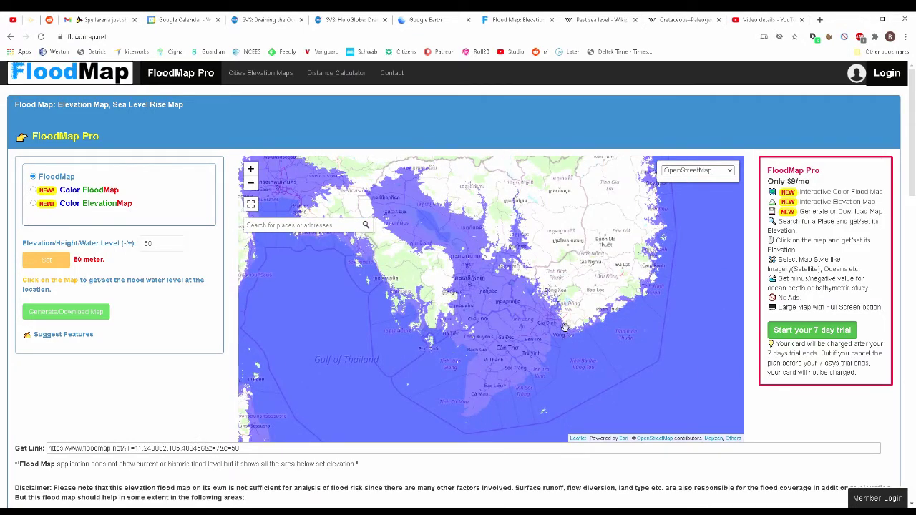
{"action": "left_click_drag", "start_coordinate": [520, 327], "coordinate": [422, 312]}
{"action": "scroll", "coordinate": [422, 312], "scroll_direction": "up", "scroll_amount": 1}
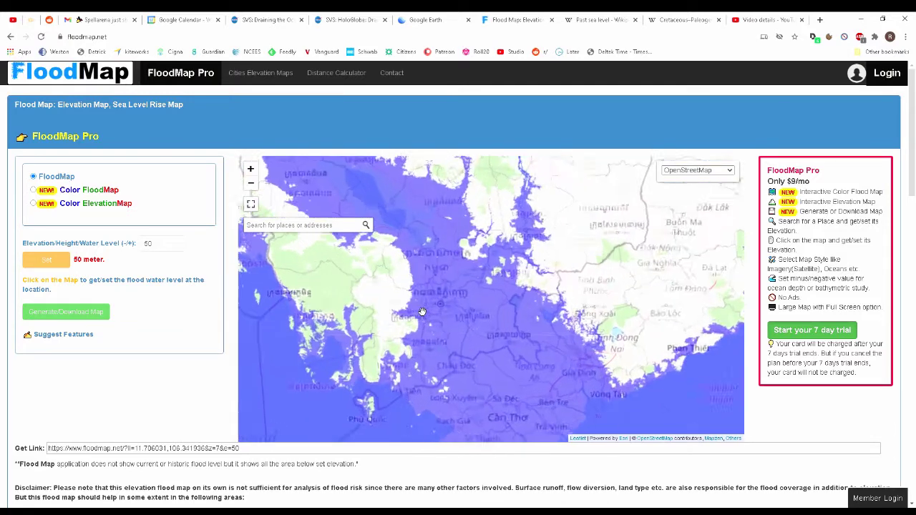
{"action": "scroll", "coordinate": [422, 312], "scroll_direction": "down", "scroll_amount": 1}
{"action": "left_click_drag", "start_coordinate": [515, 331], "coordinate": [575, 369]}
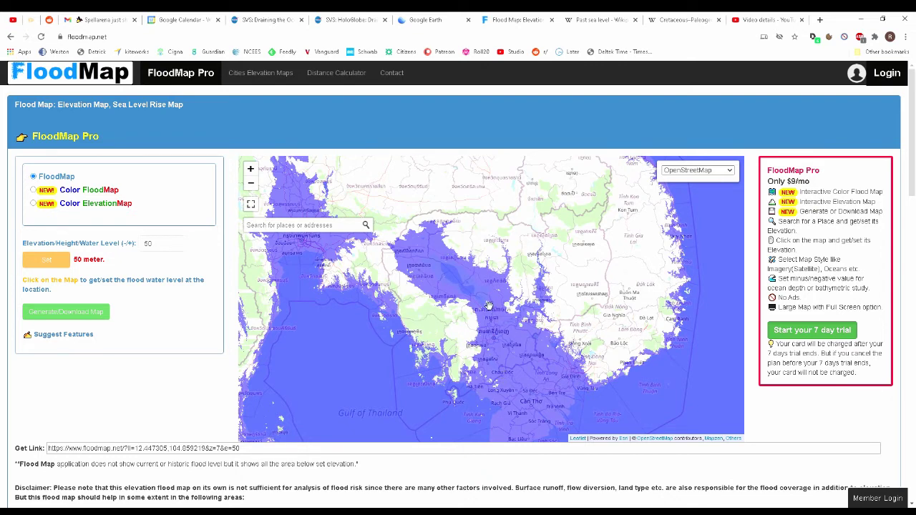
- Examine the Mediterranean coastlines from Spain to Turkey at the 50-meter water level
{"action": "scroll", "coordinate": [488, 306], "scroll_direction": "down", "scroll_amount": 3}
{"action": "left_click_drag", "start_coordinate": [488, 306], "coordinate": [610, 305]}
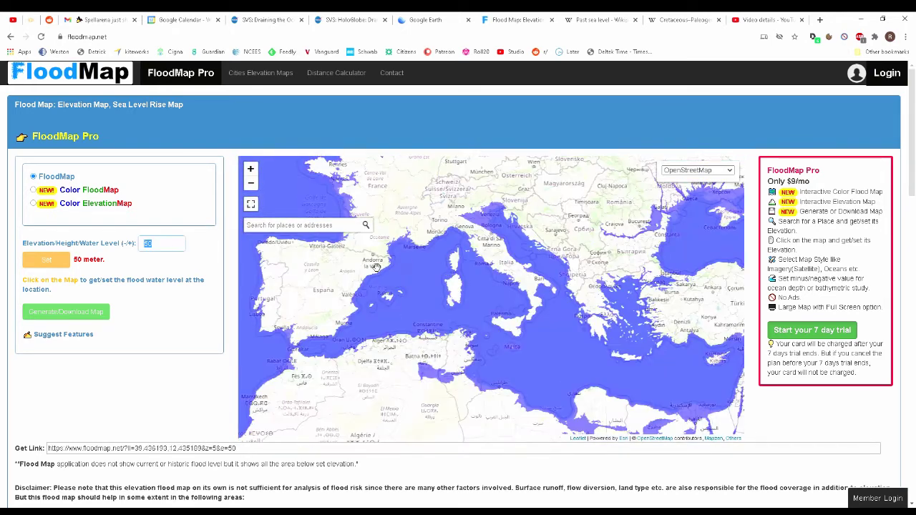
{"action": "left_click_drag", "start_coordinate": [391, 284], "coordinate": [343, 269]}
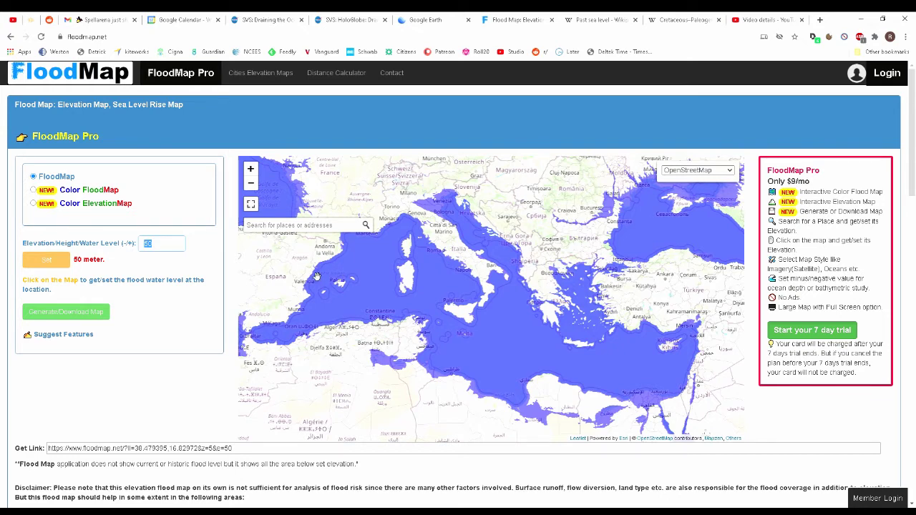
- Look over the Italian, Balkan, Spanish and North African shorelines at the 50-meter water level
{"action": "left_click_drag", "start_coordinate": [491, 304], "coordinate": [502, 314]}
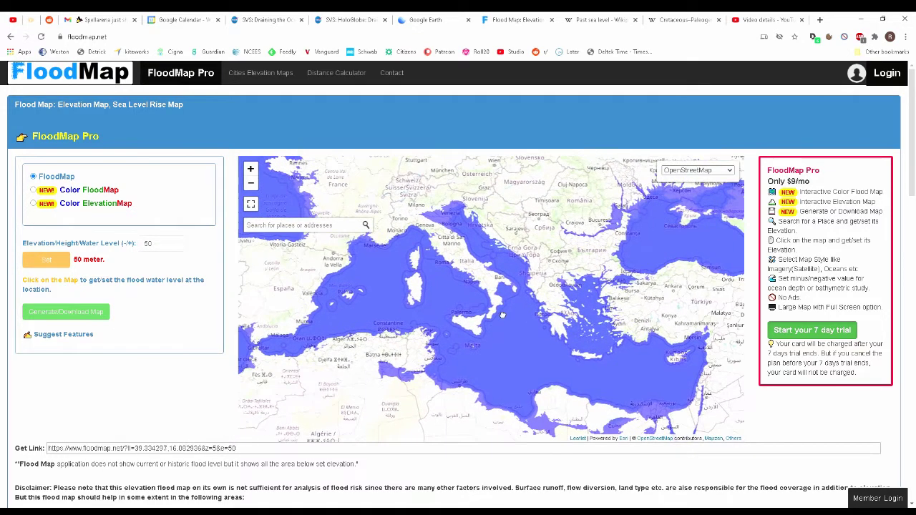
{"action": "left_click_drag", "start_coordinate": [544, 339], "coordinate": [541, 315]}
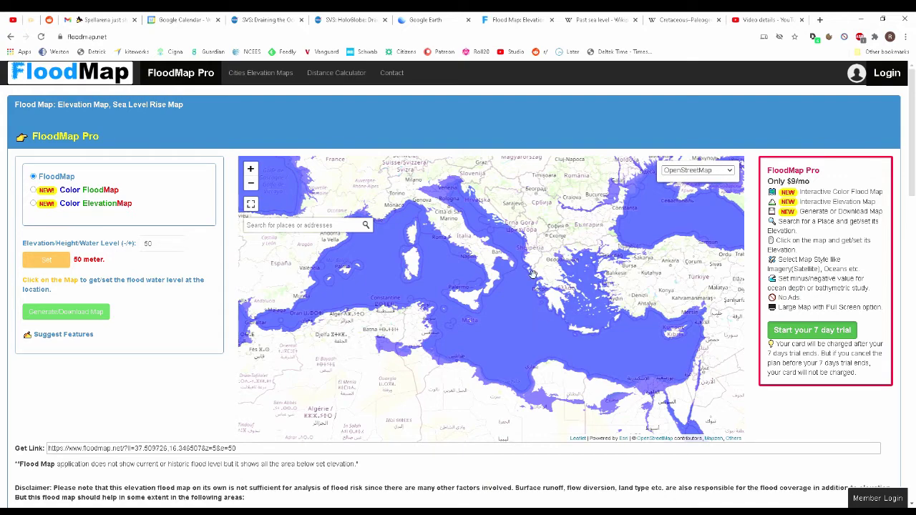
{"action": "left_click_drag", "start_coordinate": [533, 274], "coordinate": [557, 295]}
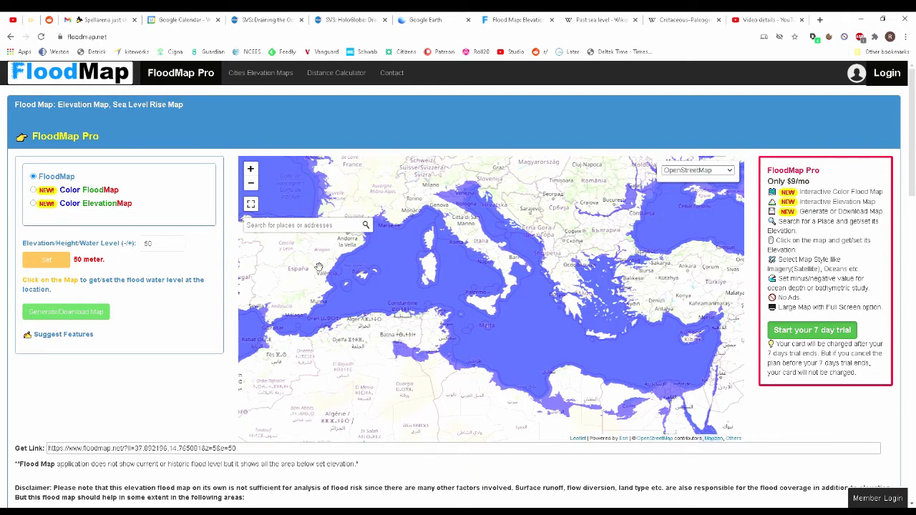
{"action": "left_click_drag", "start_coordinate": [558, 283], "coordinate": [535, 273]}
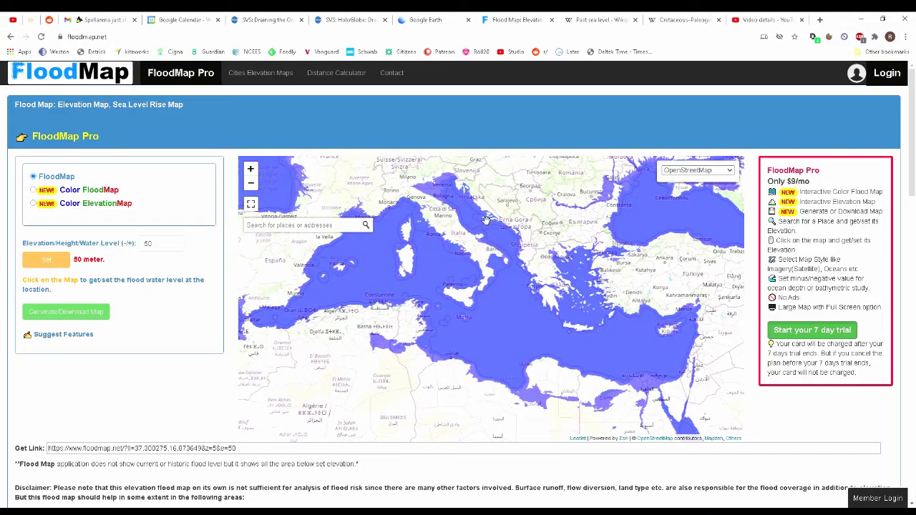
{"action": "left_click_drag", "start_coordinate": [485, 220], "coordinate": [510, 247]}
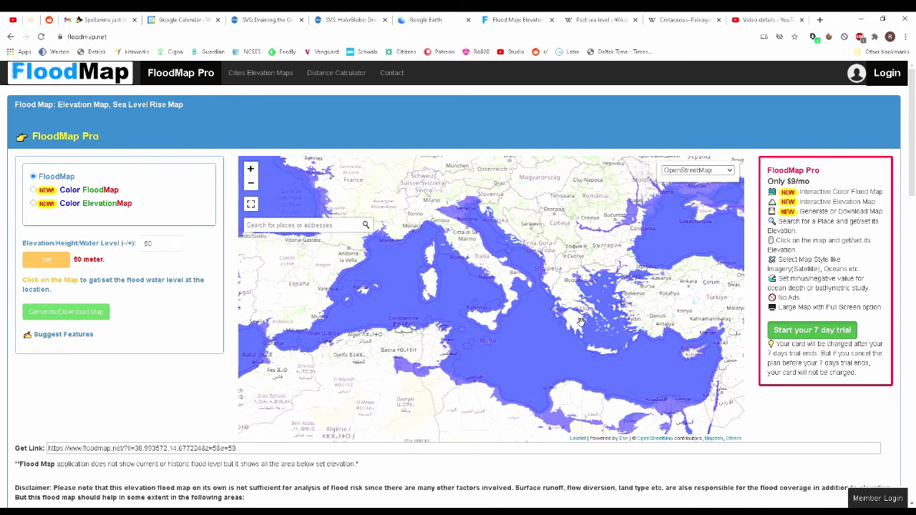
{"action": "left_click_drag", "start_coordinate": [700, 367], "coordinate": [682, 360]}
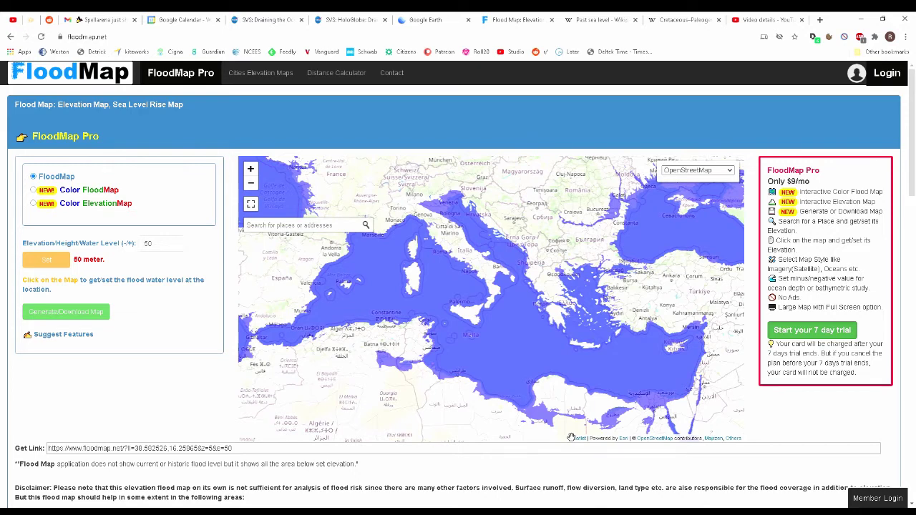
- Set the flood map's water level to 150 meters
{"action": "double_click", "coordinate": [164, 246]}
{"action": "type", "text": "150"}
{"action": "key", "text": "Return"}
- Examine the Mediterranean coastlines at the 150-meter water level, from Spain and North Africa across to Turkey and Egypt
{"action": "left_click_drag", "start_coordinate": [476, 296], "coordinate": [537, 344]}
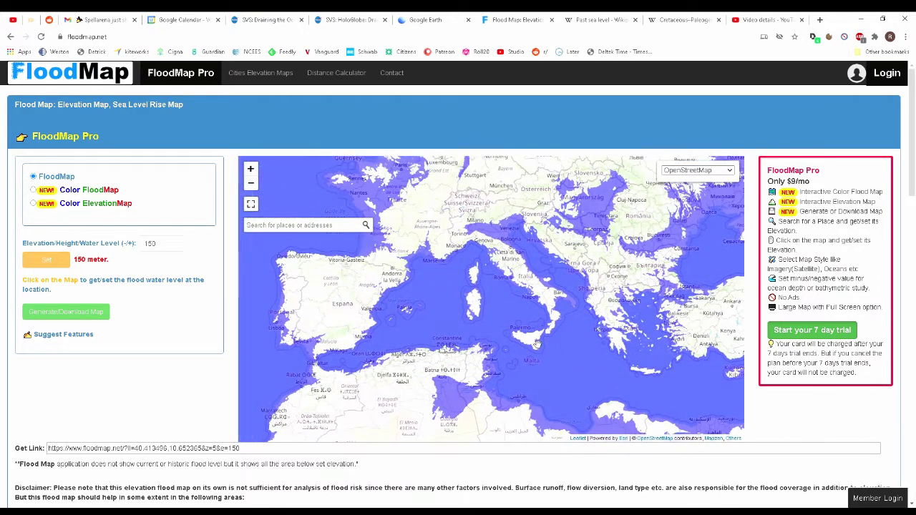
{"action": "left_click_drag", "start_coordinate": [558, 382], "coordinate": [607, 317]}
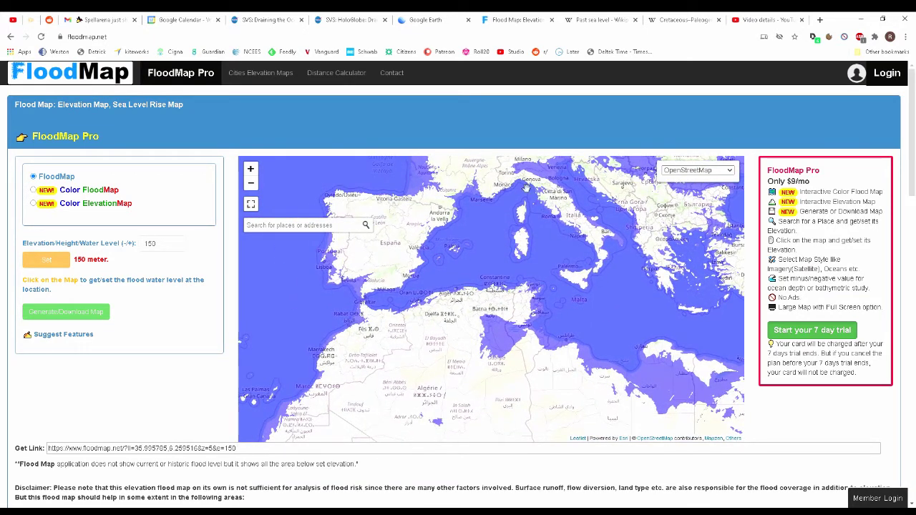
{"action": "left_click_drag", "start_coordinate": [511, 289], "coordinate": [463, 318]}
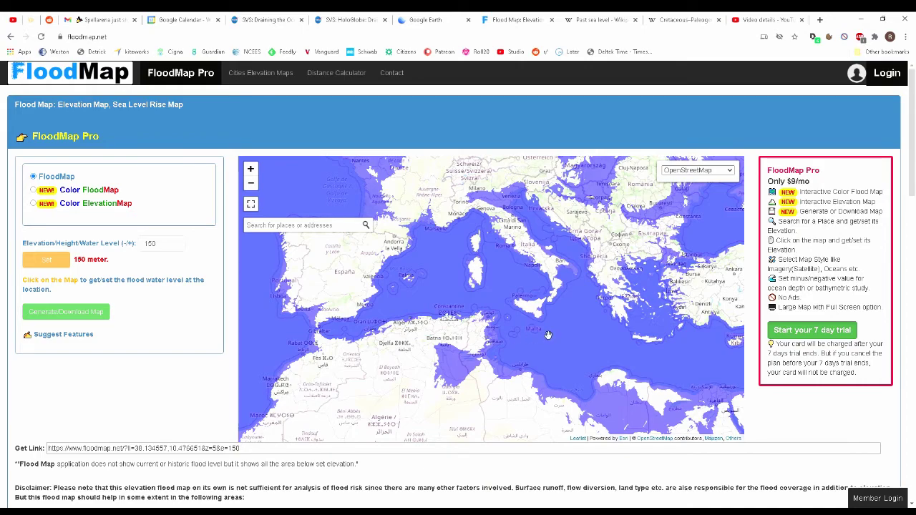
{"action": "left_click_drag", "start_coordinate": [548, 335], "coordinate": [448, 363]}
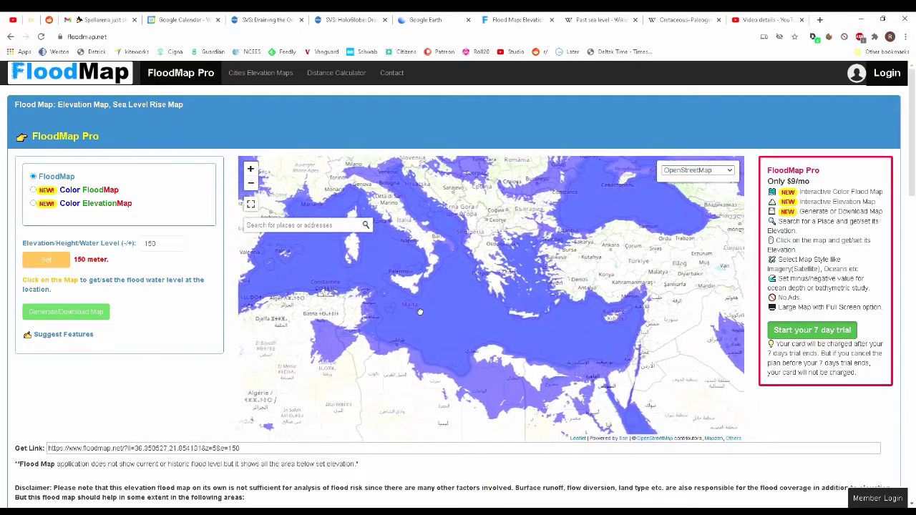
{"action": "left_click_drag", "start_coordinate": [415, 309], "coordinate": [494, 315]}
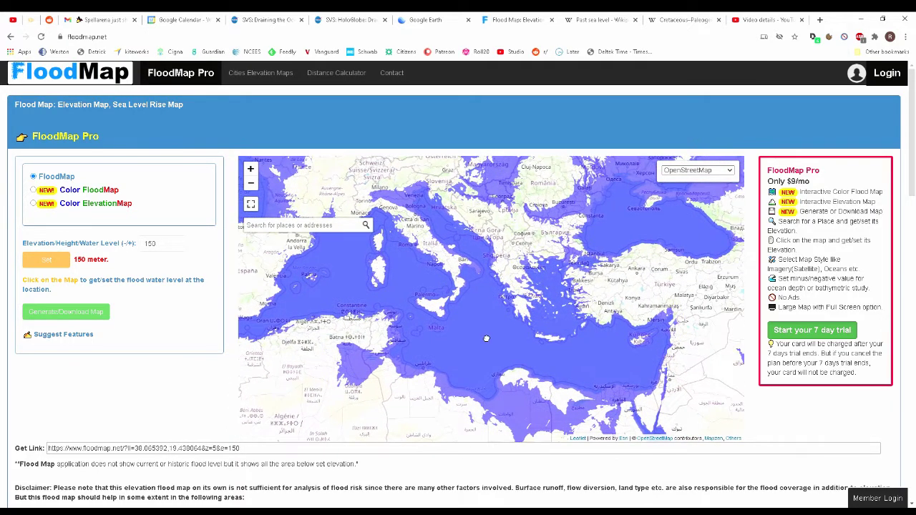
{"action": "left_click_drag", "start_coordinate": [510, 331], "coordinate": [529, 324]}
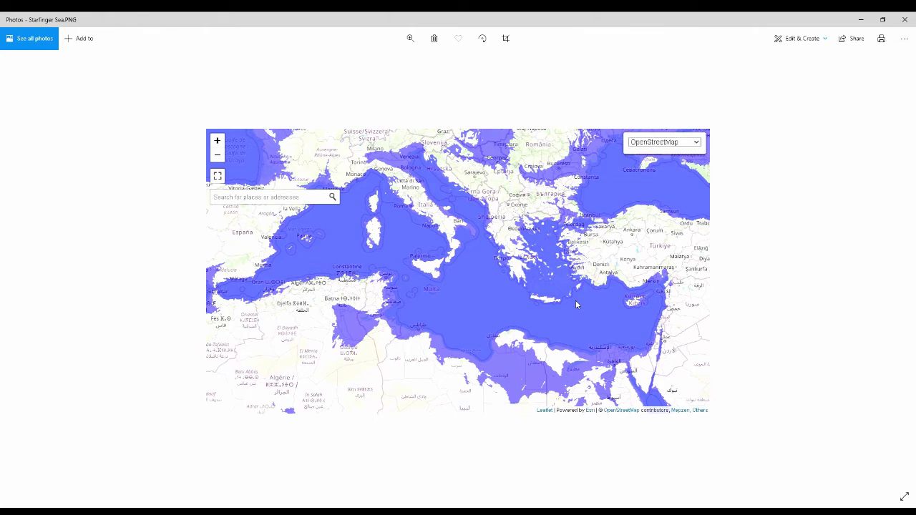
- In Photos, rotate the Starfinger Sea image 180 degrees and save a copy with the Vanilla filter applied
{"action": "left_click", "coordinate": [481, 45]}
{"action": "left_click", "coordinate": [482, 45]}
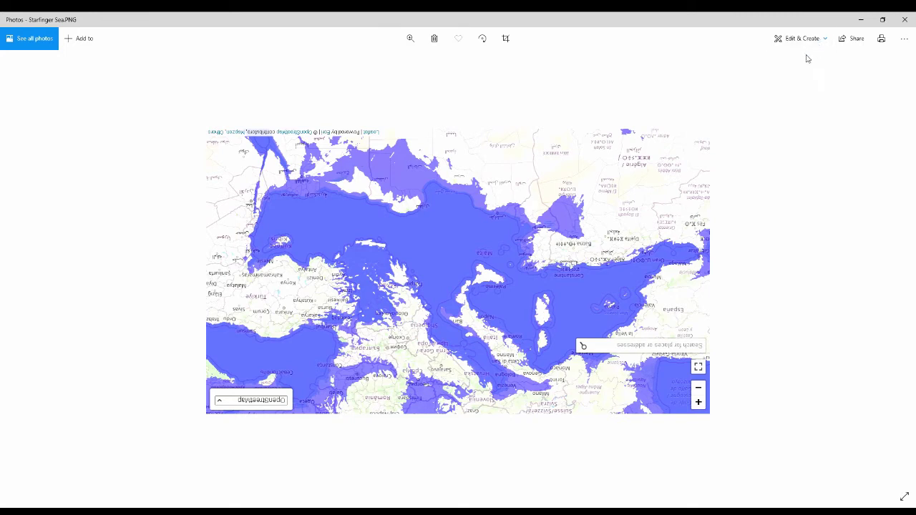
{"action": "key", "text": "ctrl+e"}
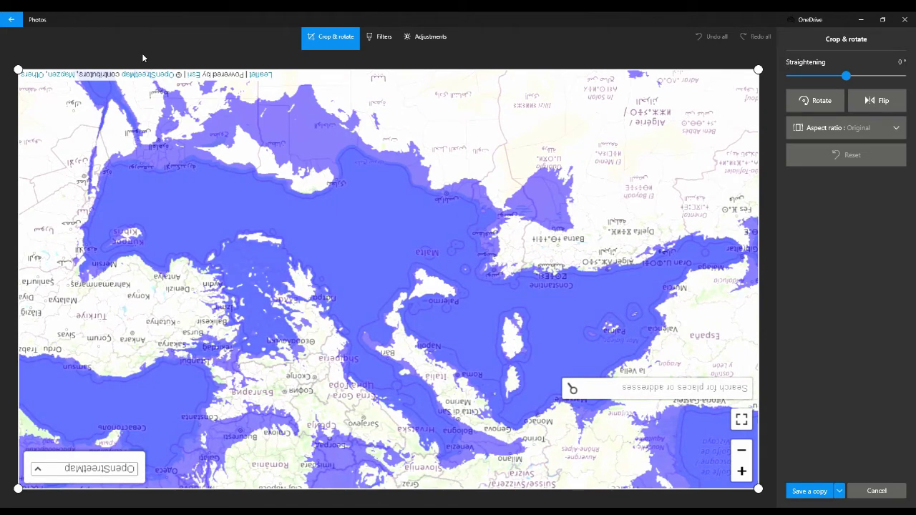
{"action": "left_click", "coordinate": [384, 37]}
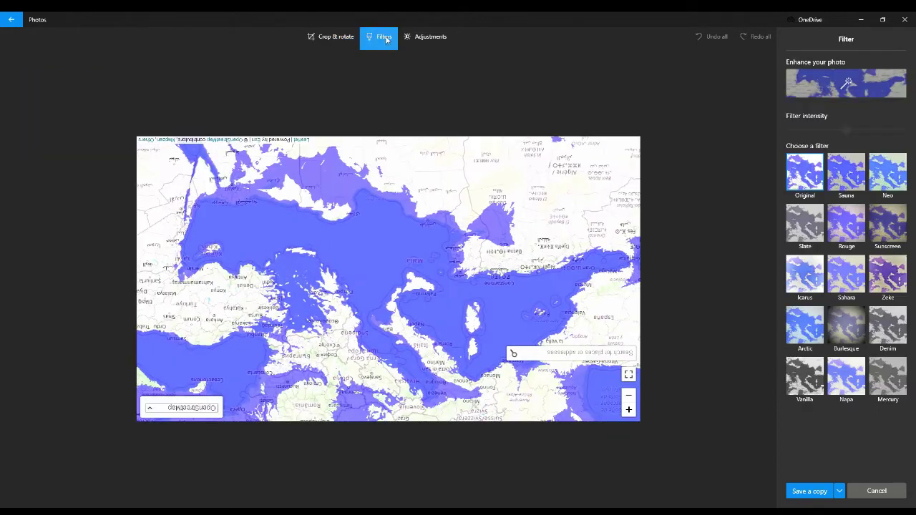
{"action": "left_click", "coordinate": [802, 387]}
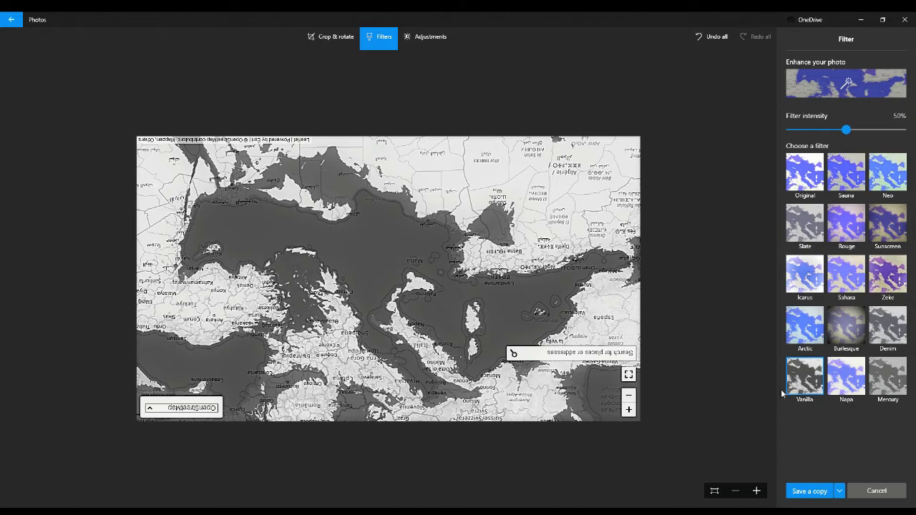
{"action": "left_click", "coordinate": [810, 492]}
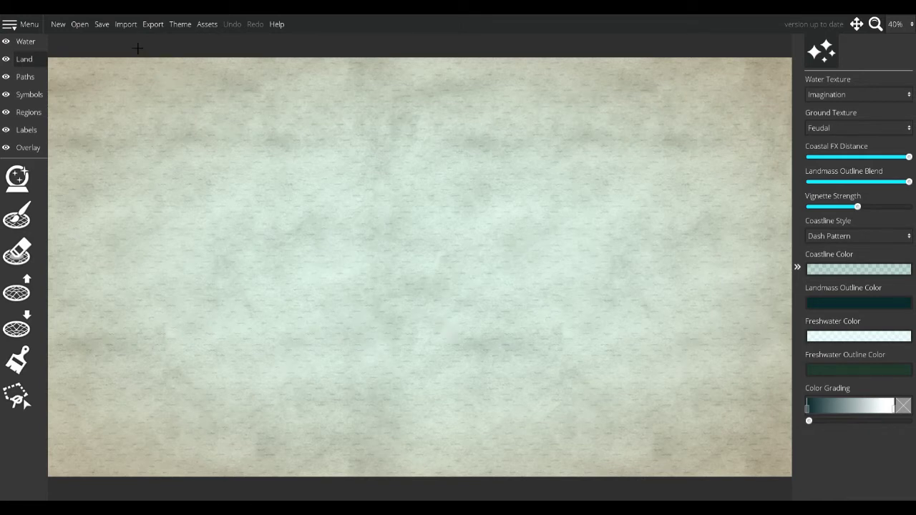
- In Wonderdraft, import the upside-down grayscale sea map as the landmass and erase the OpenStreetMap selector box from it
{"action": "left_click", "coordinate": [125, 27]}
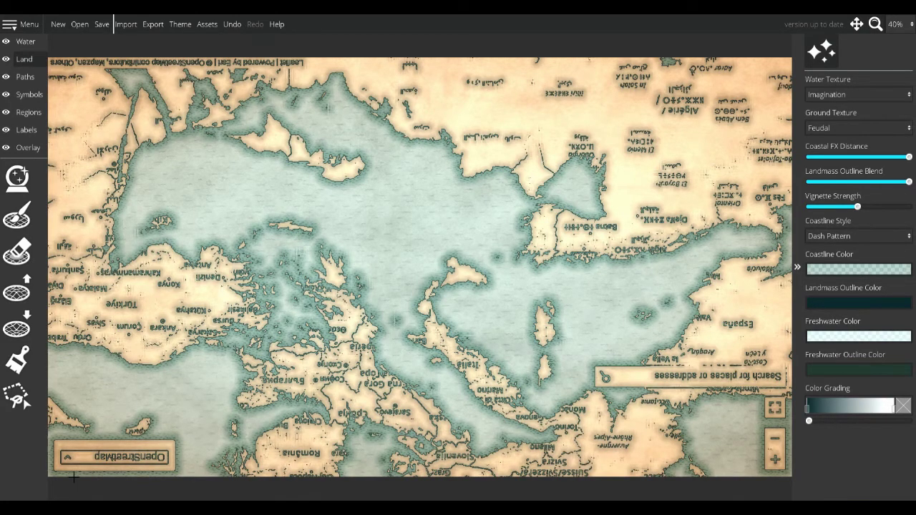
{"action": "scroll", "coordinate": [78, 473], "scroll_direction": "up", "scroll_amount": 3}
{"action": "scroll", "coordinate": [375, 363], "scroll_direction": "up", "scroll_amount": 3}
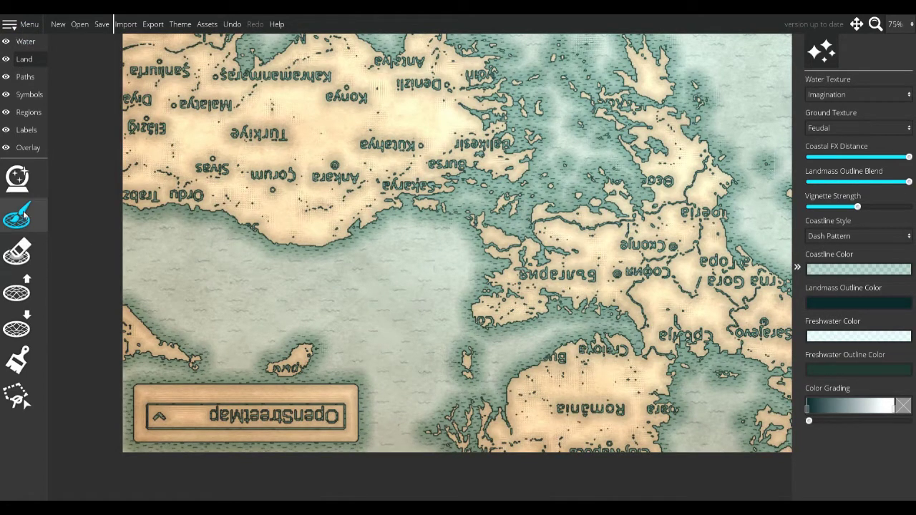
{"action": "left_click", "coordinate": [23, 261]}
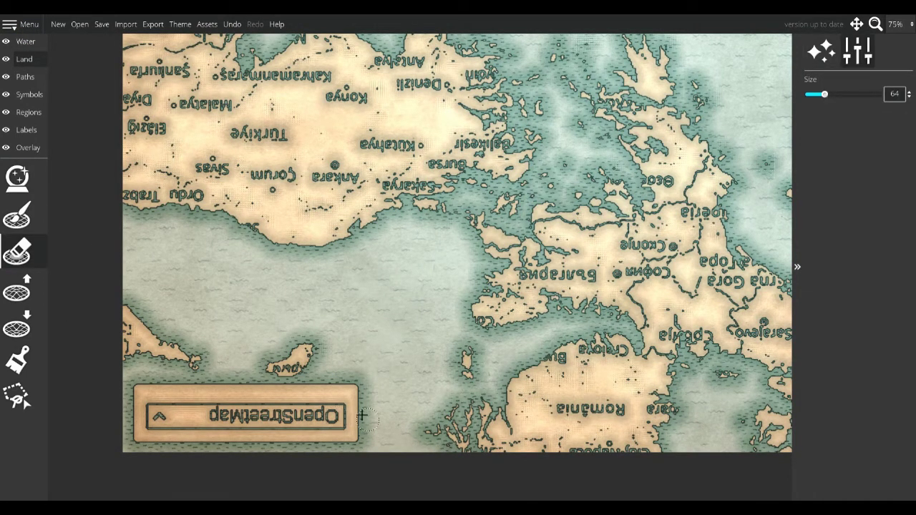
{"action": "mouse_move", "coordinate": [370, 394]}
{"action": "left_mouse_down"}
{"action": "mouse_move", "coordinate": [150, 399]}
{"action": "mouse_move", "coordinate": [157, 415]}
{"action": "mouse_move", "coordinate": [246, 423]}
{"action": "mouse_move", "coordinate": [223, 422]}
{"action": "mouse_move", "coordinate": [349, 414]}
{"action": "mouse_move", "coordinate": [365, 419]}
{"action": "mouse_move", "coordinate": [363, 438]}
{"action": "mouse_move", "coordinate": [351, 444]}
{"action": "mouse_move", "coordinate": [151, 442]}
{"action": "mouse_move", "coordinate": [145, 423]}
{"action": "mouse_move", "coordinate": [154, 422]}
{"action": "mouse_move", "coordinate": [145, 417]}
{"action": "mouse_move", "coordinate": [184, 434]}
{"action": "mouse_move", "coordinate": [351, 434]}
{"action": "mouse_move", "coordinate": [344, 413]}
{"action": "mouse_move", "coordinate": [204, 388]}
{"action": "left_mouse_up"}
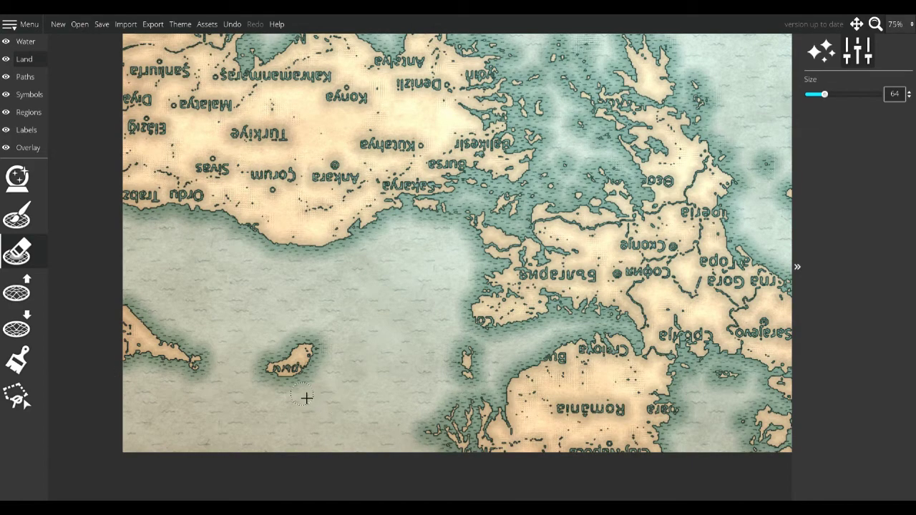
- Clean the label lettering off the small island beside the erased selector box, using a brush size of 16
{"action": "scroll", "coordinate": [307, 398], "scroll_direction": "up", "scroll_amount": 5}
{"action": "key", "text": "bracketleft"}
{"action": "key", "text": "bracketleft"}
{"action": "key", "text": "bracketleft"}
{"action": "key", "text": "bracketleft"}
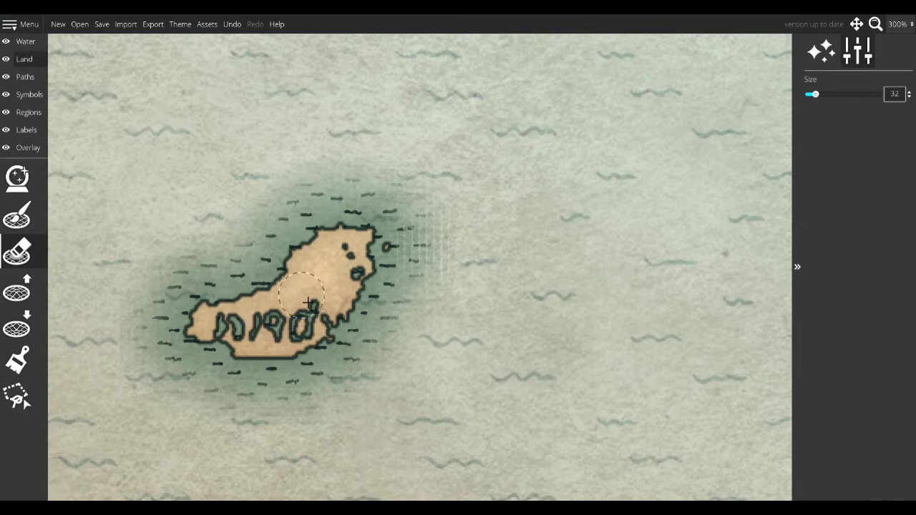
{"action": "key", "text": "bracketleft"}
{"action": "key", "text": "bracketleft"}
{"action": "mouse_move", "coordinate": [304, 301]}
{"action": "left_mouse_down"}
{"action": "mouse_move", "coordinate": [308, 286]}
{"action": "mouse_move", "coordinate": [315, 312]}
{"action": "mouse_move", "coordinate": [231, 327]}
{"action": "left_mouse_up"}
{"action": "left_click", "coordinate": [17, 214]}
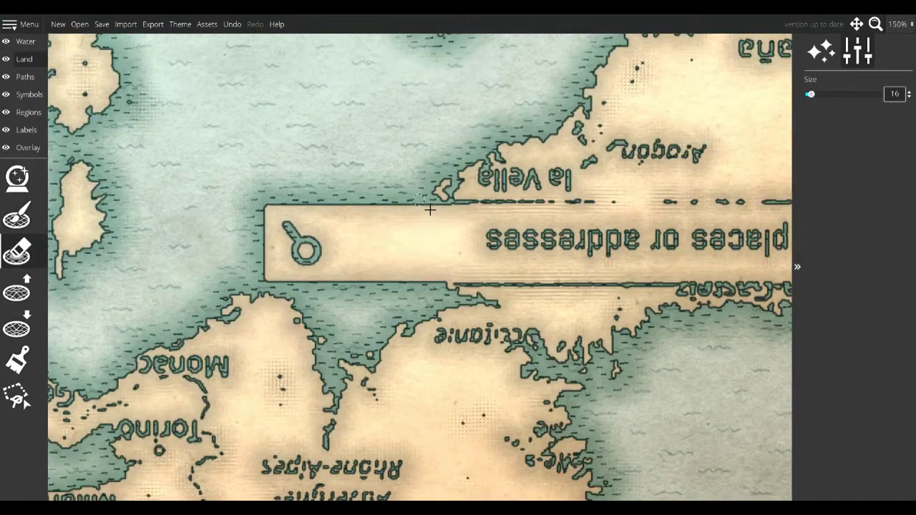
- Erase the search bar where it covers water, and clear the fullscreen and zoom buttons with a size 52 eraser
{"action": "mouse_move", "coordinate": [429, 209]}
{"action": "left_mouse_down"}
{"action": "mouse_move", "coordinate": [462, 244]}
{"action": "mouse_move", "coordinate": [441, 292]}
{"action": "mouse_move", "coordinate": [341, 254]}
{"action": "mouse_move", "coordinate": [314, 217]}
{"action": "mouse_move", "coordinate": [367, 260]}
{"action": "left_mouse_up"}
{"action": "key", "text": "bracketright"}
{"action": "key", "text": "bracketright"}
{"action": "key", "text": "bracketright"}
{"action": "key", "text": "bracketright"}
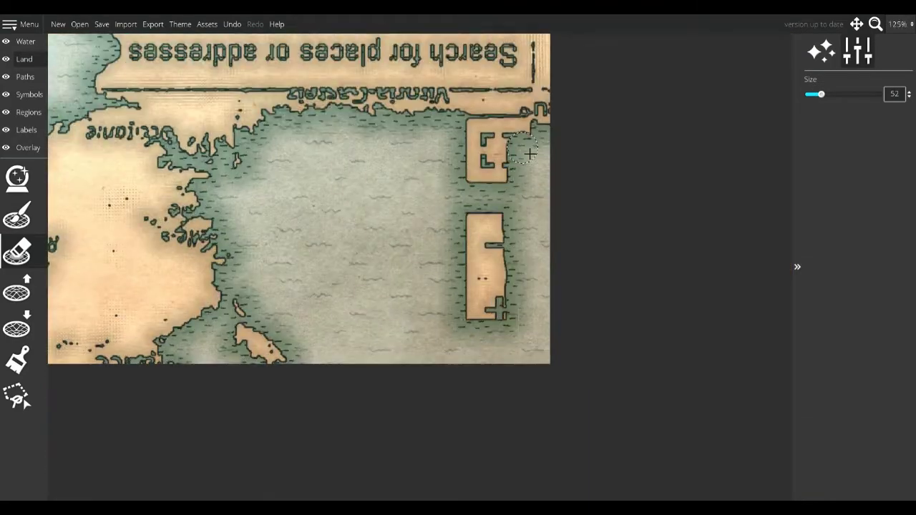
{"action": "mouse_move", "coordinate": [528, 150]}
{"action": "left_mouse_down"}
{"action": "mouse_move", "coordinate": [489, 135]}
{"action": "mouse_move", "coordinate": [501, 289]}
{"action": "mouse_move", "coordinate": [424, 133]}
{"action": "mouse_move", "coordinate": [322, 246]}
{"action": "left_mouse_up"}
- Erase land through the attribution text along the map's upper edge to extend the water inlets, using eraser sizes 52 and 24
{"action": "key", "text": "b"}
{"action": "key", "text": "bracketleft"}
{"action": "key", "text": "bracketleft"}
{"action": "key", "text": "bracketleft"}
{"action": "key", "text": "bracketleft"}
{"action": "key", "text": "e"}
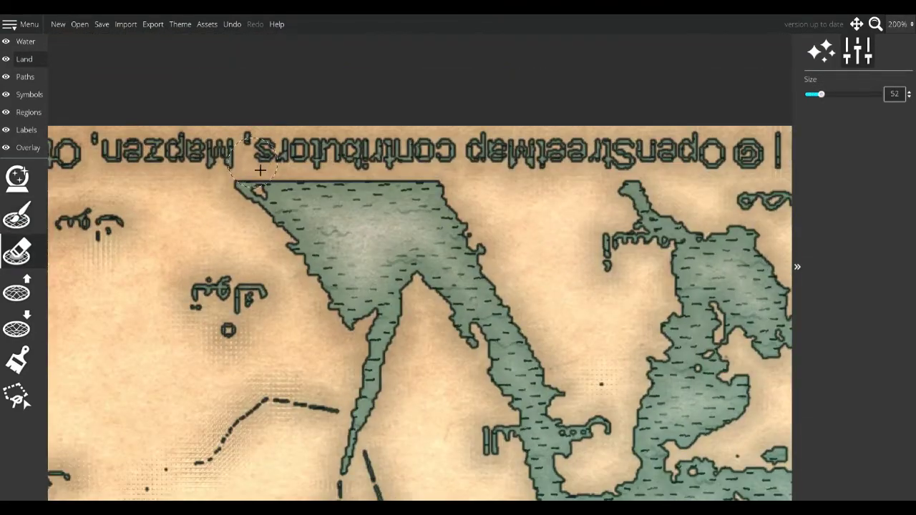
{"action": "left_click_drag", "start_coordinate": [229, 171], "coordinate": [415, 179]}
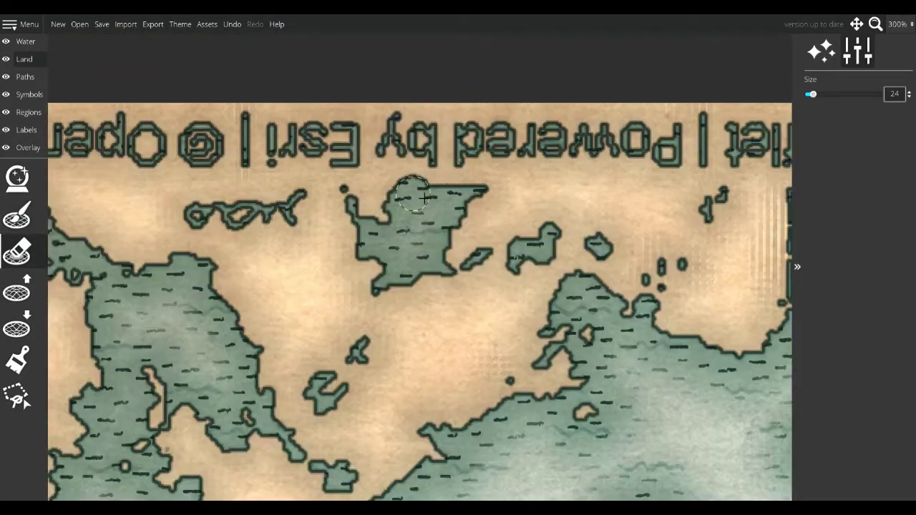
{"action": "left_click_drag", "start_coordinate": [558, 114], "coordinate": [444, 193]}
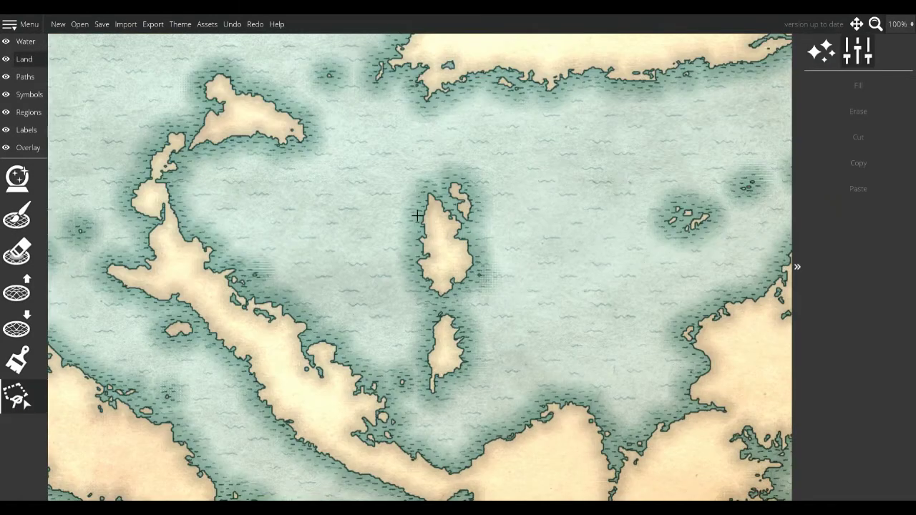
- Try to cut out the two central islands, then rotate and move them toward the southeastern coast
{"action": "left_click", "coordinate": [858, 138]}
{"action": "left_click_drag", "start_coordinate": [474, 272], "coordinate": [548, 264]}
{"action": "left_click_drag", "start_coordinate": [589, 150], "coordinate": [664, 245]}
{"action": "left_click_drag", "start_coordinate": [520, 268], "coordinate": [560, 341]}
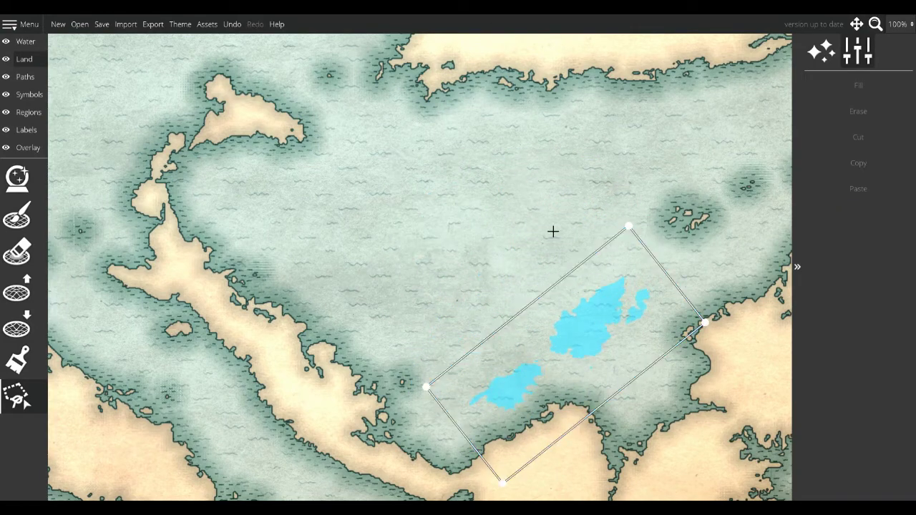
{"action": "key", "text": "ctrl+z"}
- Outline and cut the two central islands, rotate them clockwise and place them just off the coast to the southeast
{"action": "left_click", "coordinate": [389, 163]}
{"action": "left_click", "coordinate": [499, 163]}
{"action": "left_click", "coordinate": [484, 407]}
{"action": "left_click", "coordinate": [426, 408]}
{"action": "left_click", "coordinate": [858, 138]}
{"action": "left_click_drag", "start_coordinate": [500, 162], "coordinate": [560, 216]}
{"action": "left_click_drag", "start_coordinate": [460, 291], "coordinate": [583, 284]}
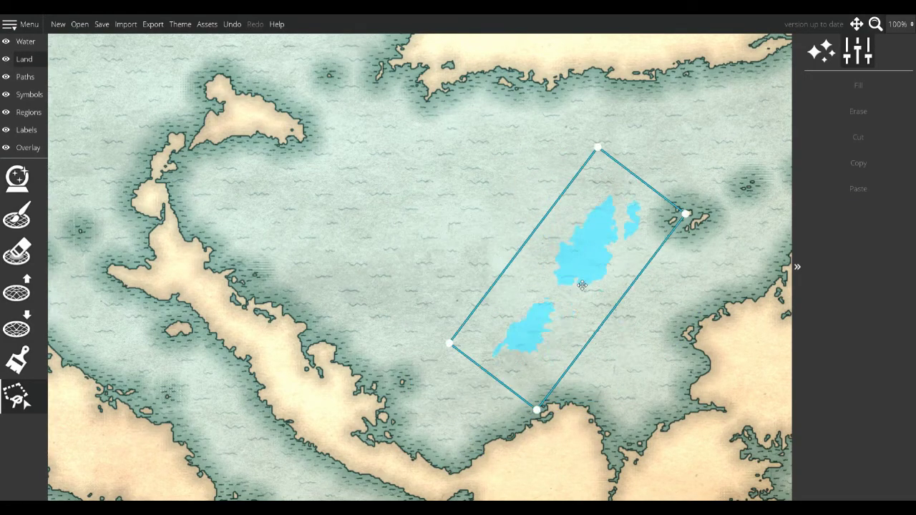
{"action": "left_click_drag", "start_coordinate": [564, 231], "coordinate": [566, 298]}
- Outline the triangular island off the long peninsula's tip with the lasso selection and cut it out
{"action": "scroll", "coordinate": [382, 237], "scroll_direction": "down", "scroll_amount": 1}
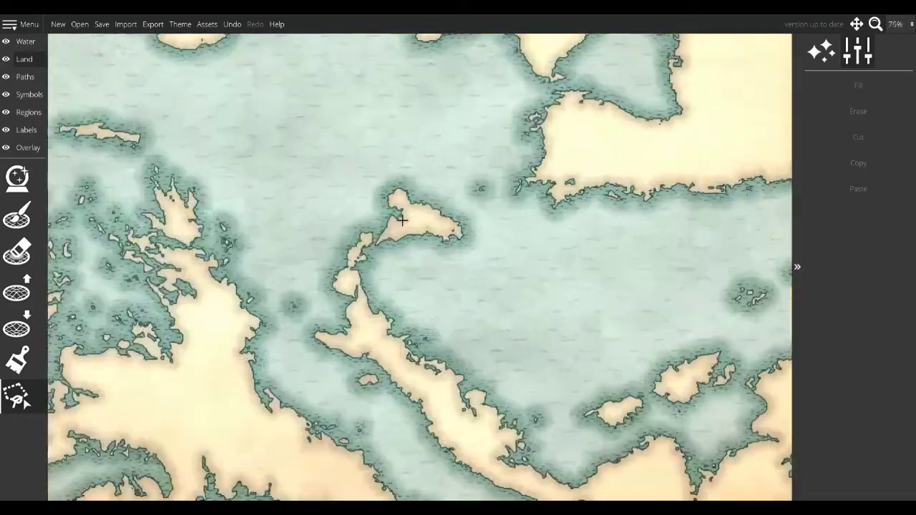
{"action": "scroll", "coordinate": [402, 220], "scroll_direction": "up", "scroll_amount": 1}
{"action": "left_click", "coordinate": [362, 147]}
{"action": "left_click", "coordinate": [552, 188]}
{"action": "left_click", "coordinate": [528, 276]}
{"action": "left_click", "coordinate": [348, 286]}
{"action": "left_click", "coordinate": [858, 137]}
{"action": "scroll", "coordinate": [535, 307], "scroll_direction": "down", "scroll_amount": 1}
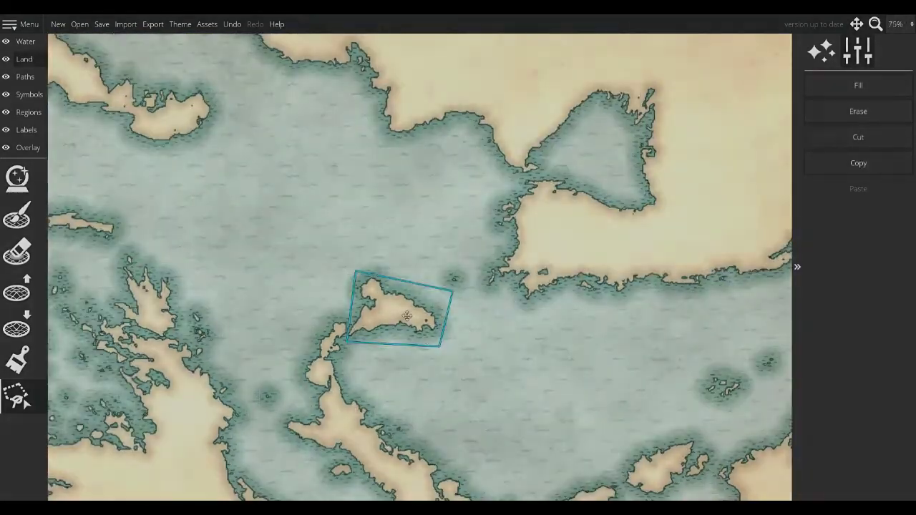